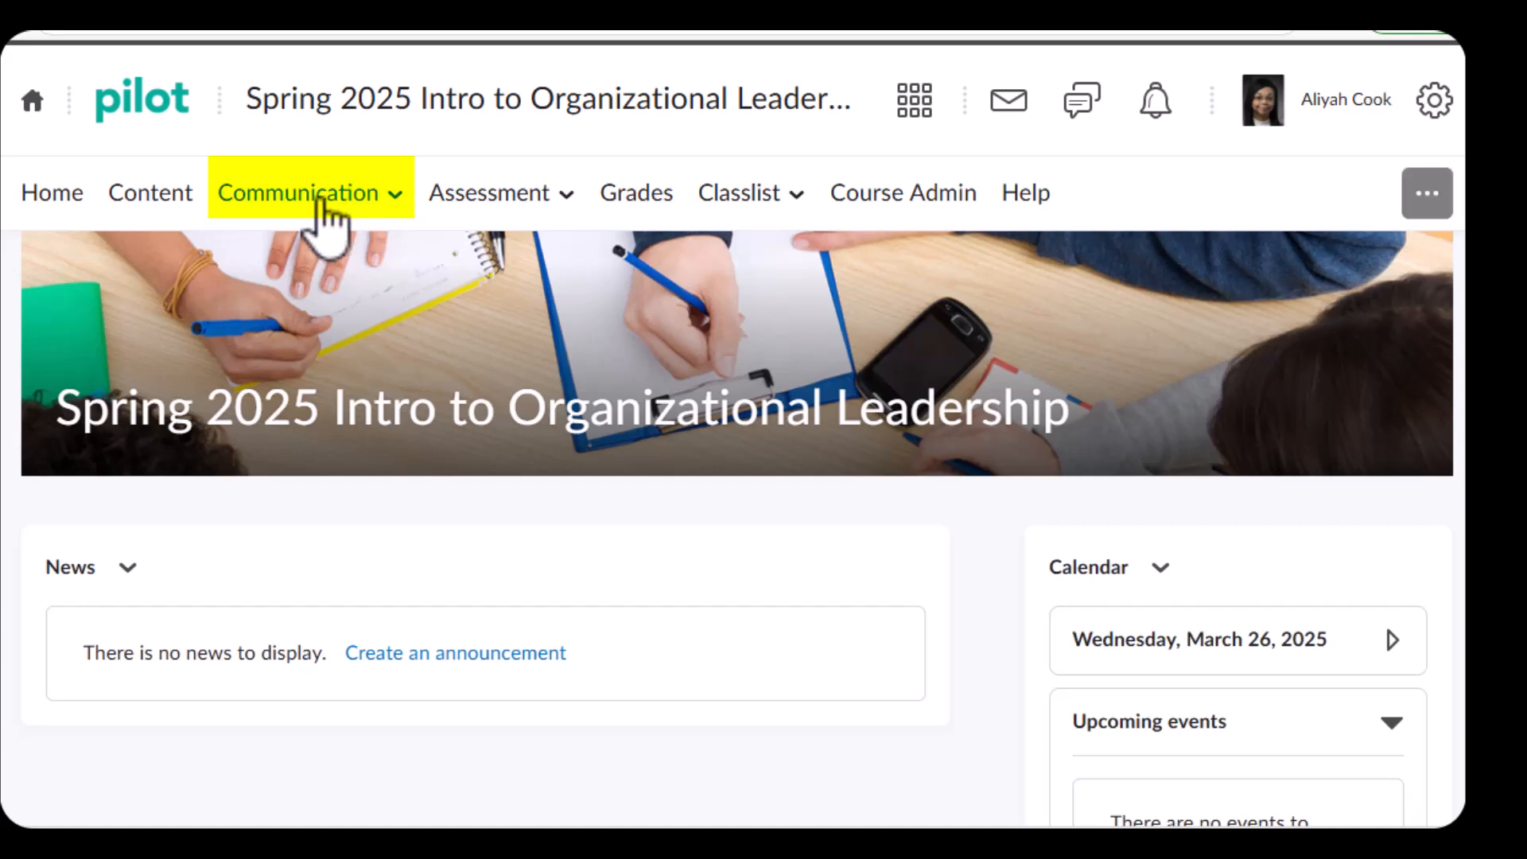
In the course's Discussions area, create a forum titled "WEEK 2 Group Discussions", save and close it, and dismiss the notification.
{"action": "left_click", "coordinate": [320, 201]}
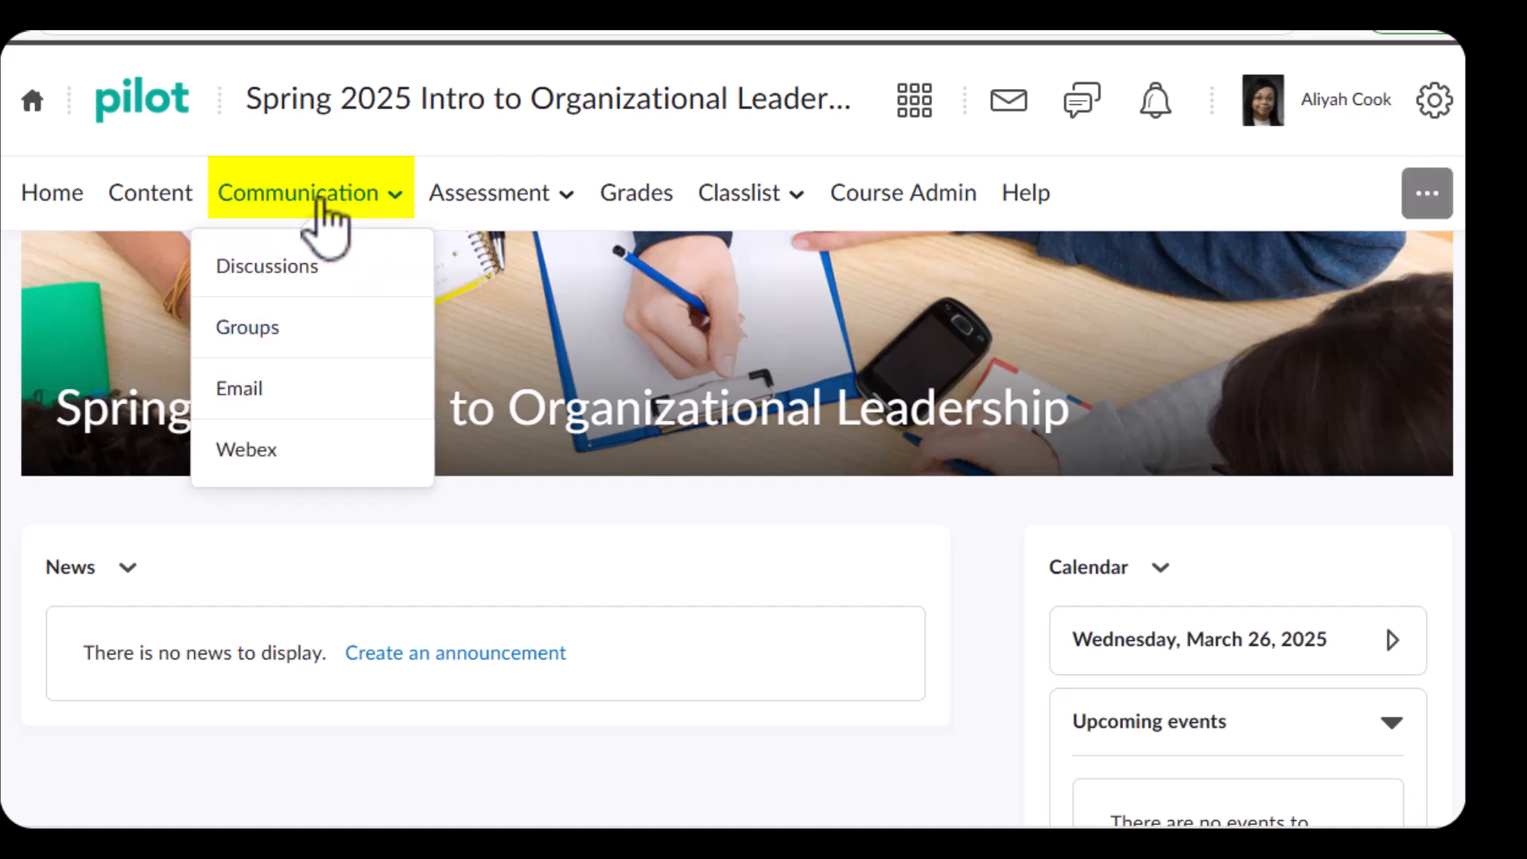
{"action": "left_click", "coordinate": [326, 270]}
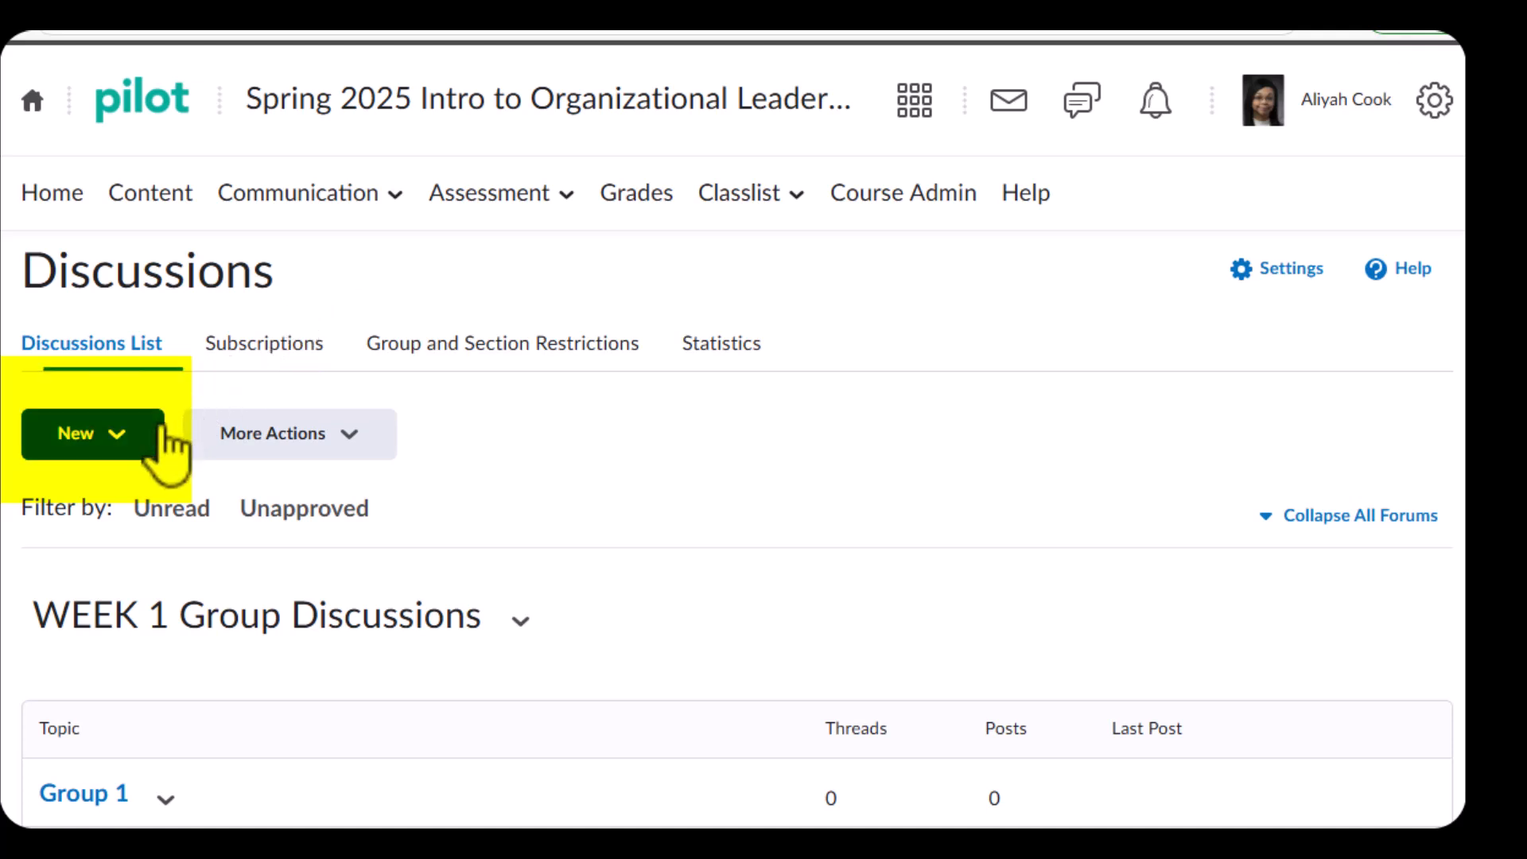
{"action": "left_click", "coordinate": [137, 470]}
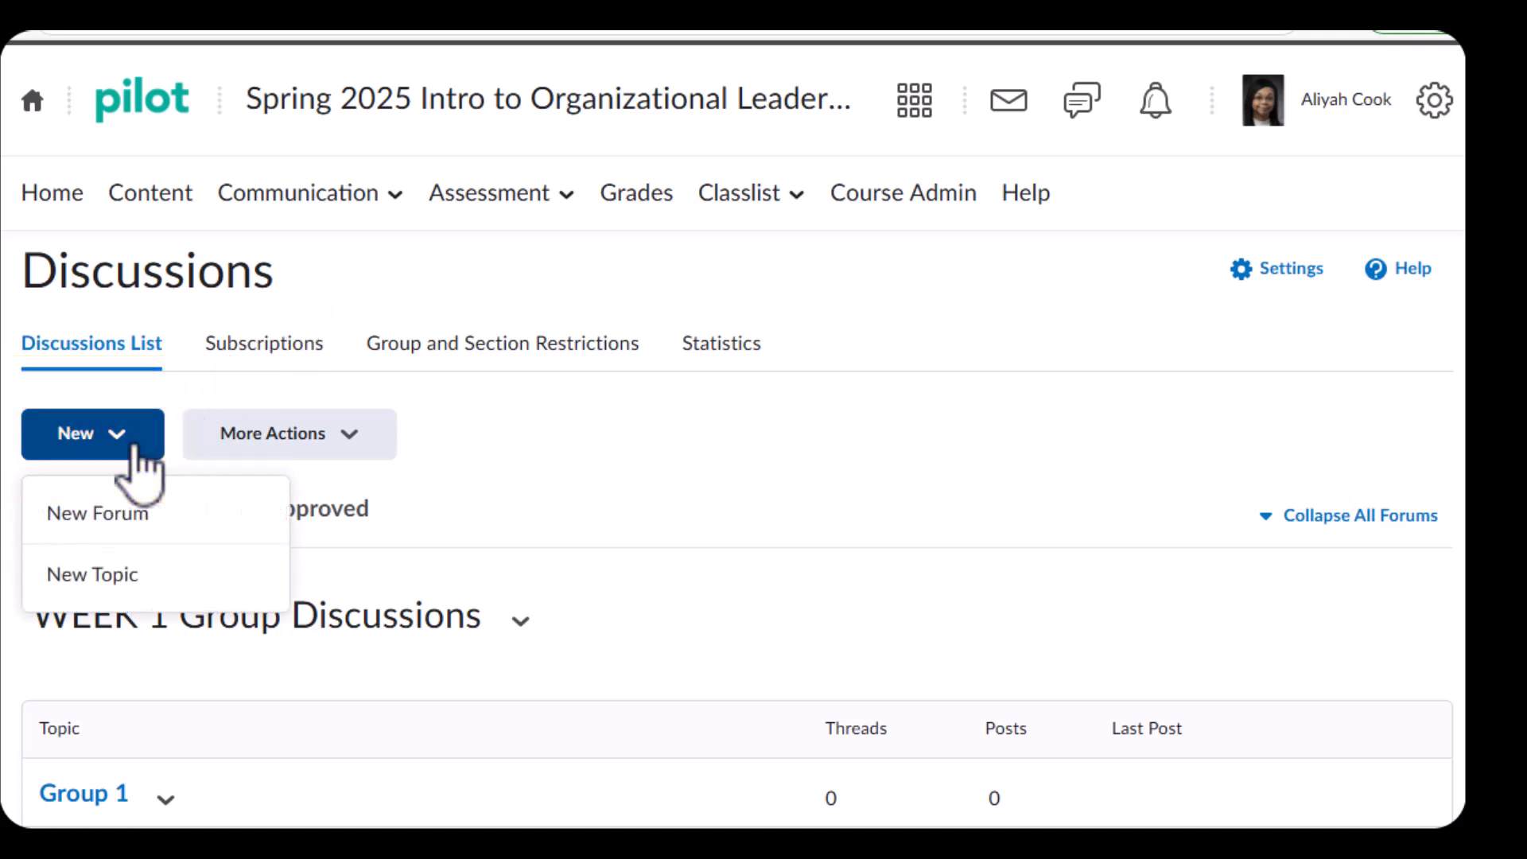
{"action": "left_click", "coordinate": [159, 519]}
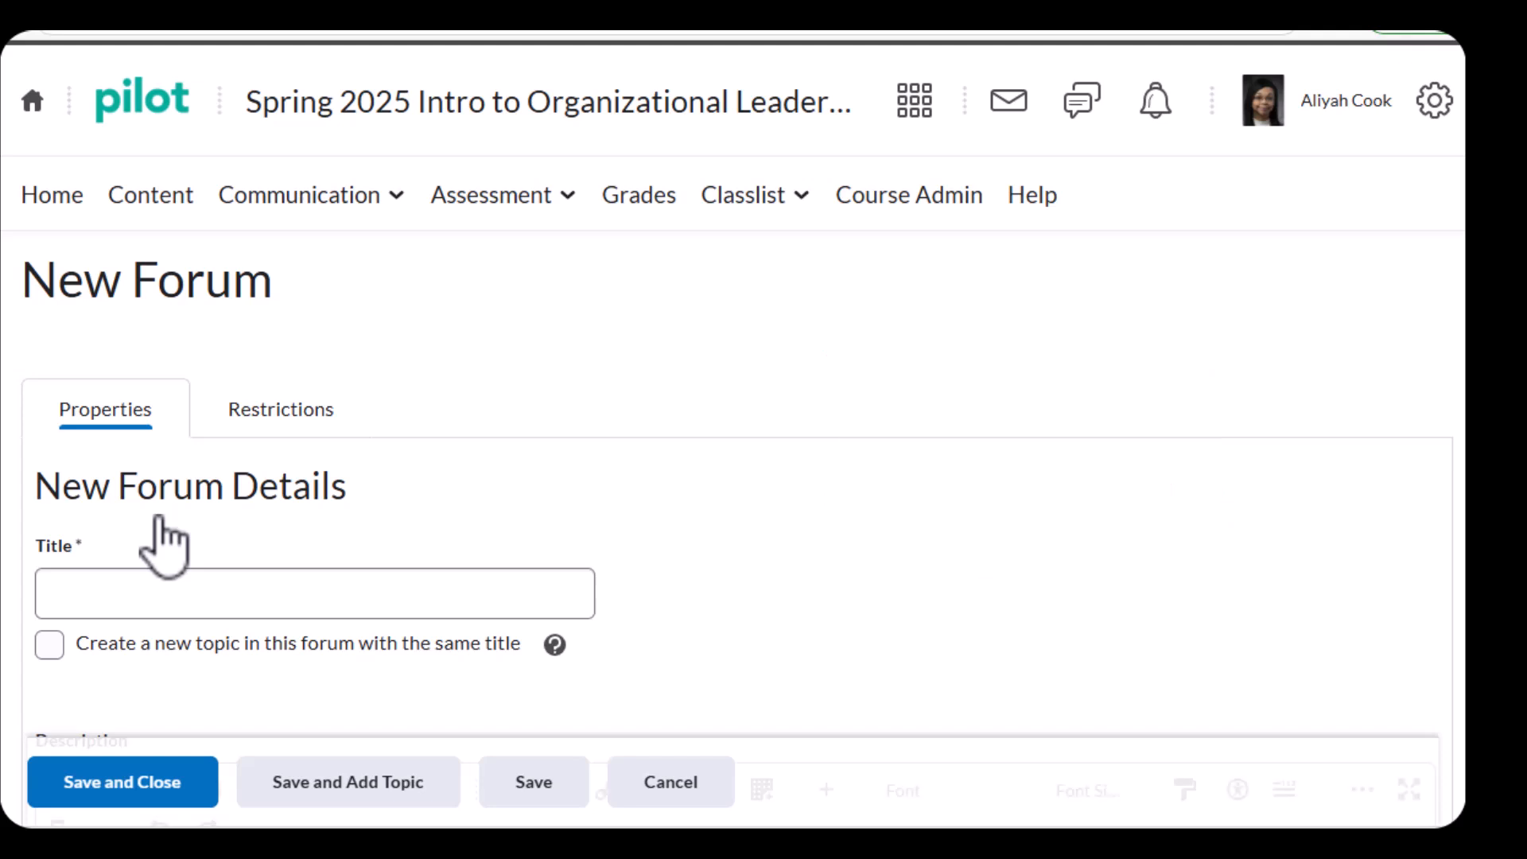
{"action": "left_click", "coordinate": [156, 588]}
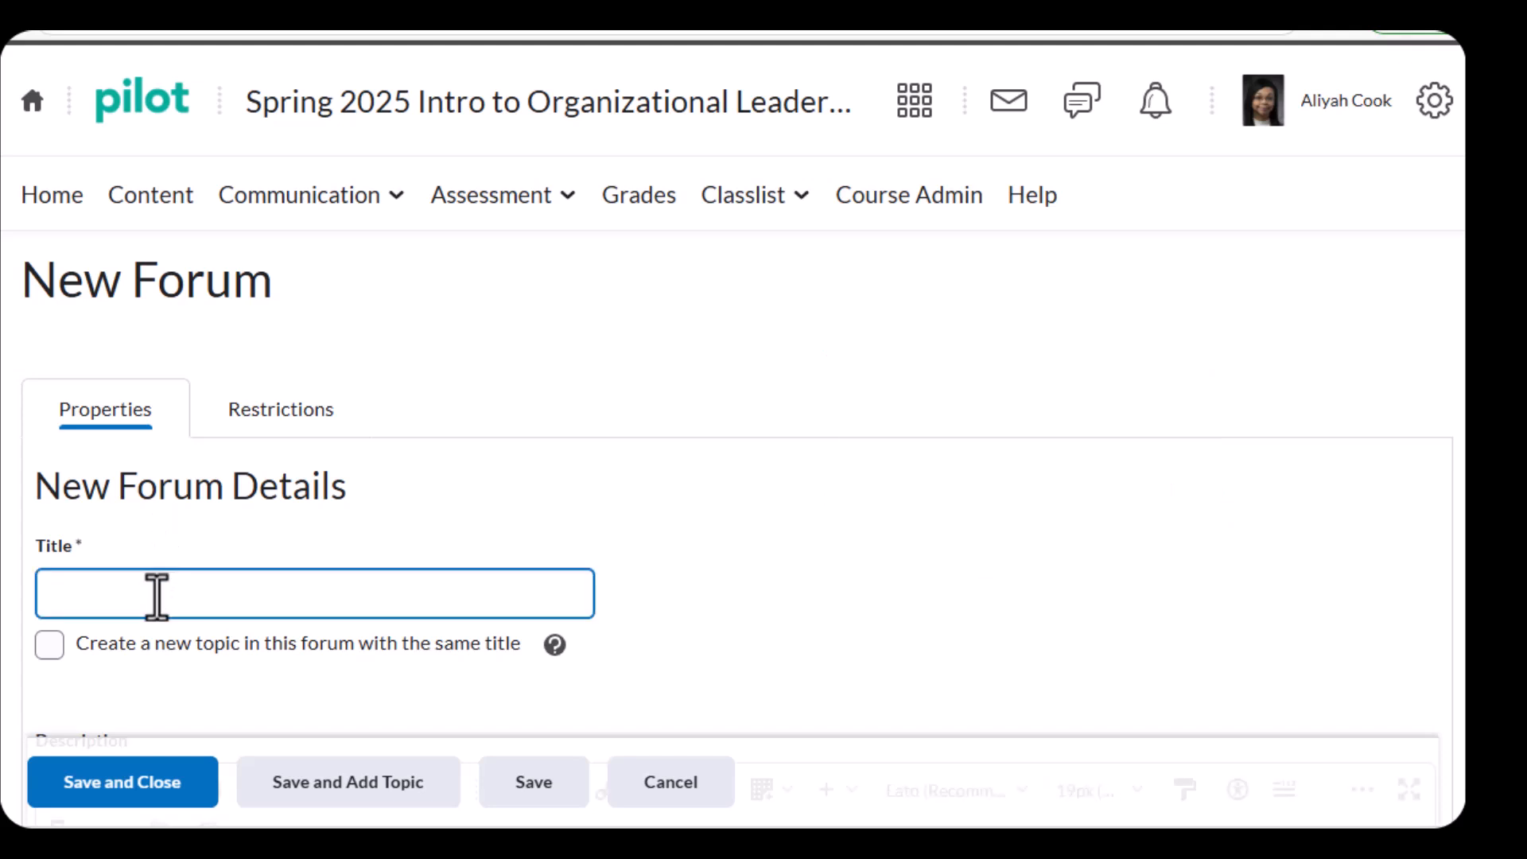
{"action": "type", "text": "WEEK"}
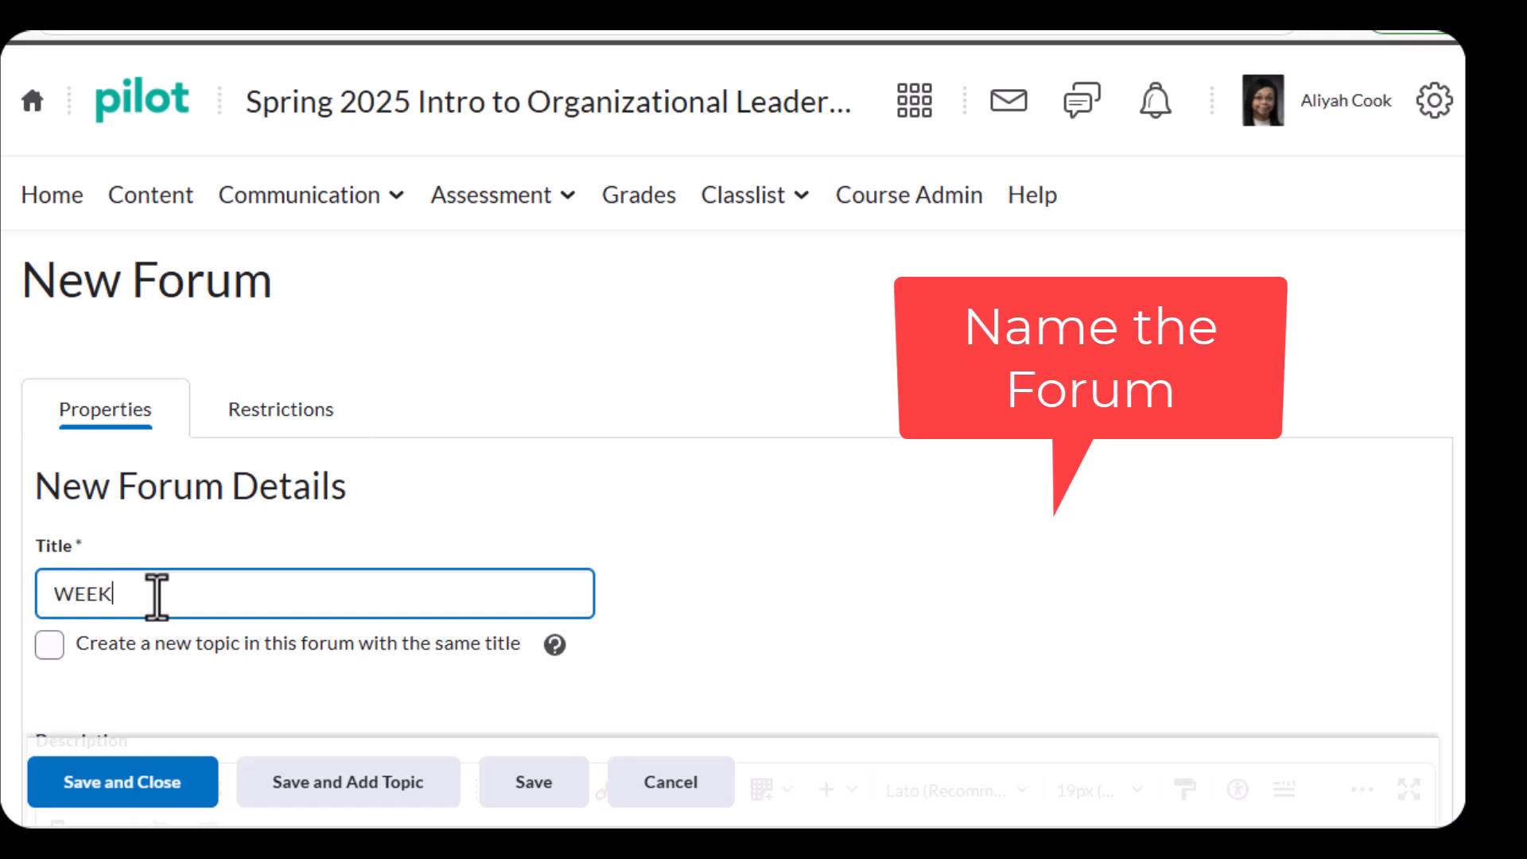
{"action": "type", "text": " 2 Group Discussions"}
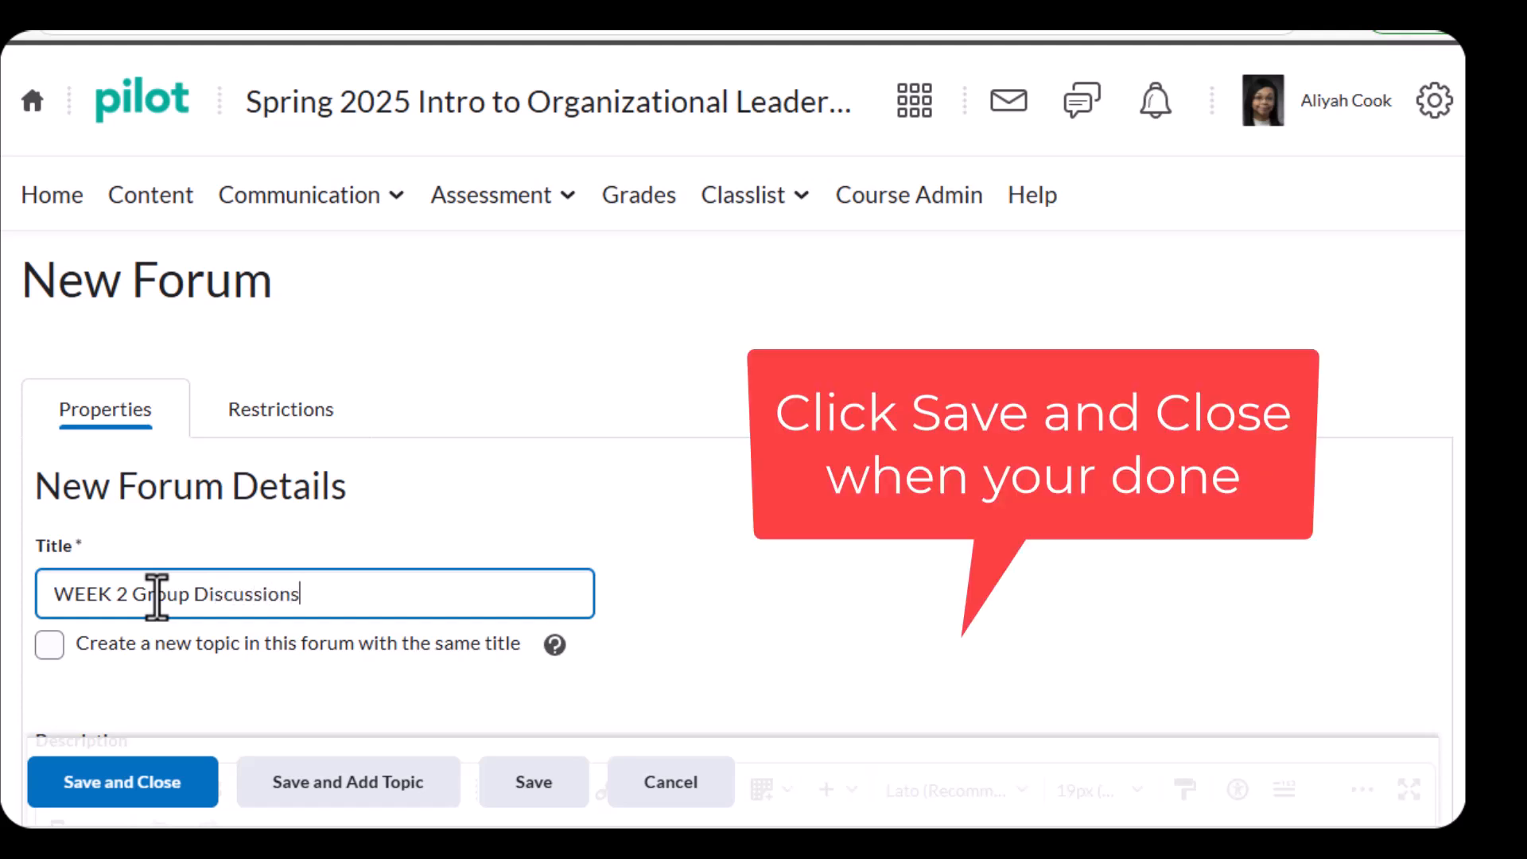
{"action": "scroll", "coordinate": [732, 430], "scroll_direction": "down", "scroll_amount": 2}
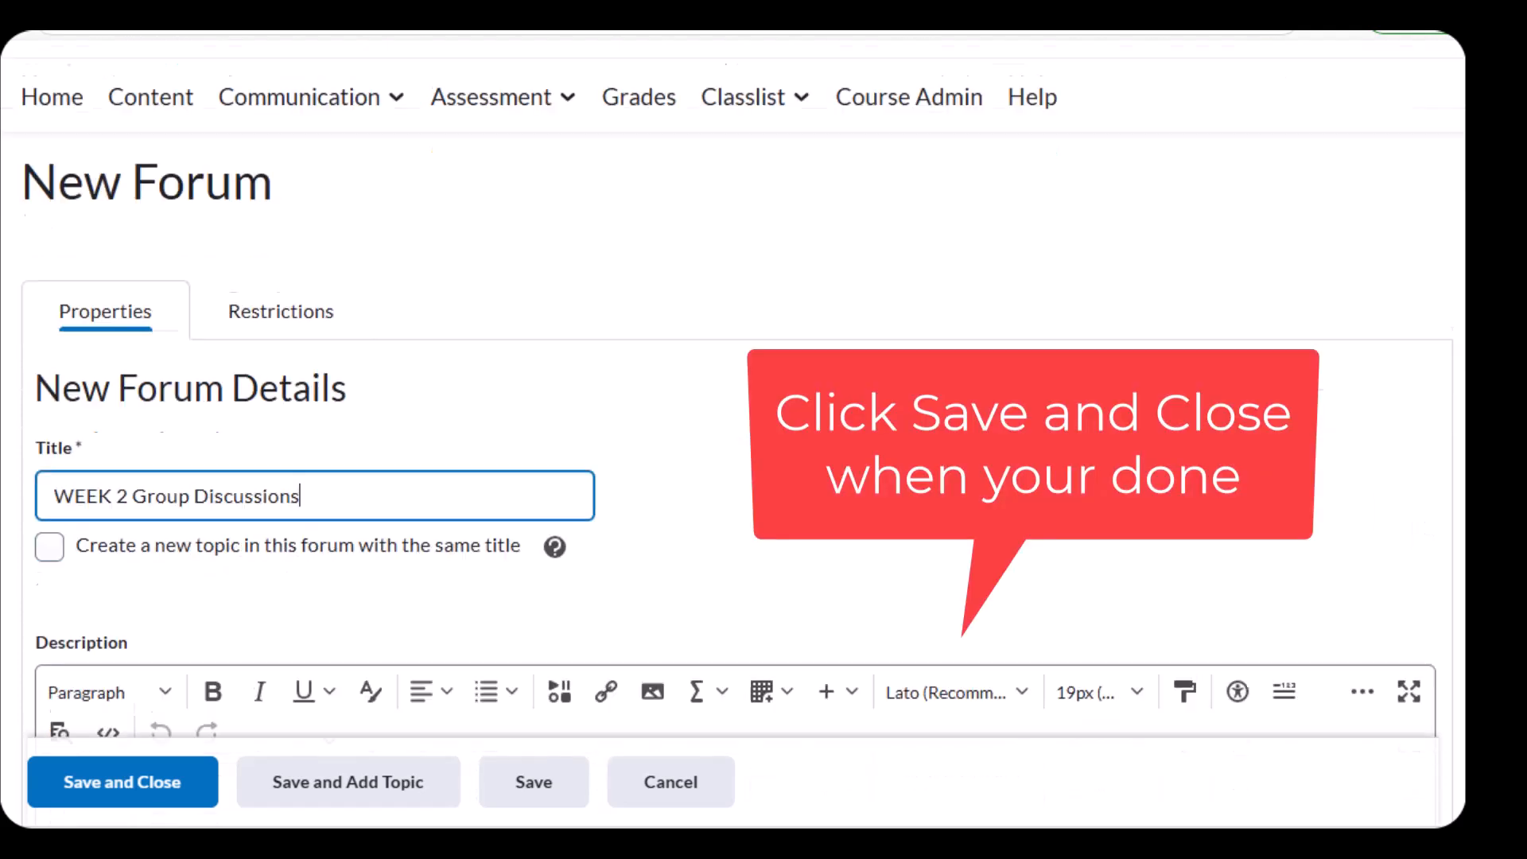
{"action": "scroll", "coordinate": [1399, 505], "scroll_direction": "down", "scroll_amount": 1}
{"action": "scroll", "coordinate": [1398, 505], "scroll_direction": "up", "scroll_amount": 1}
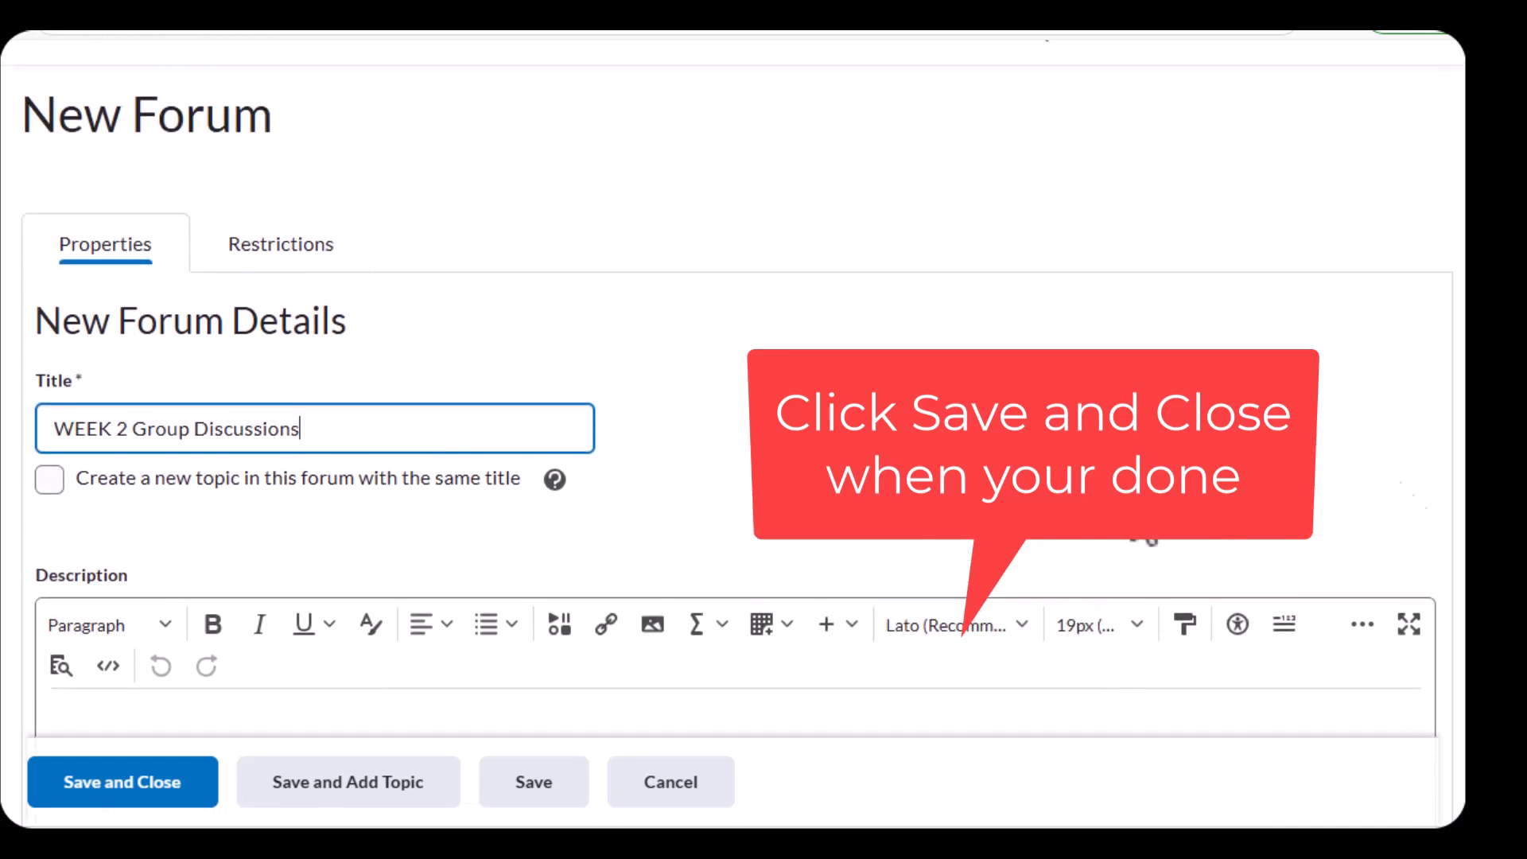
{"action": "left_click", "coordinate": [127, 787]}
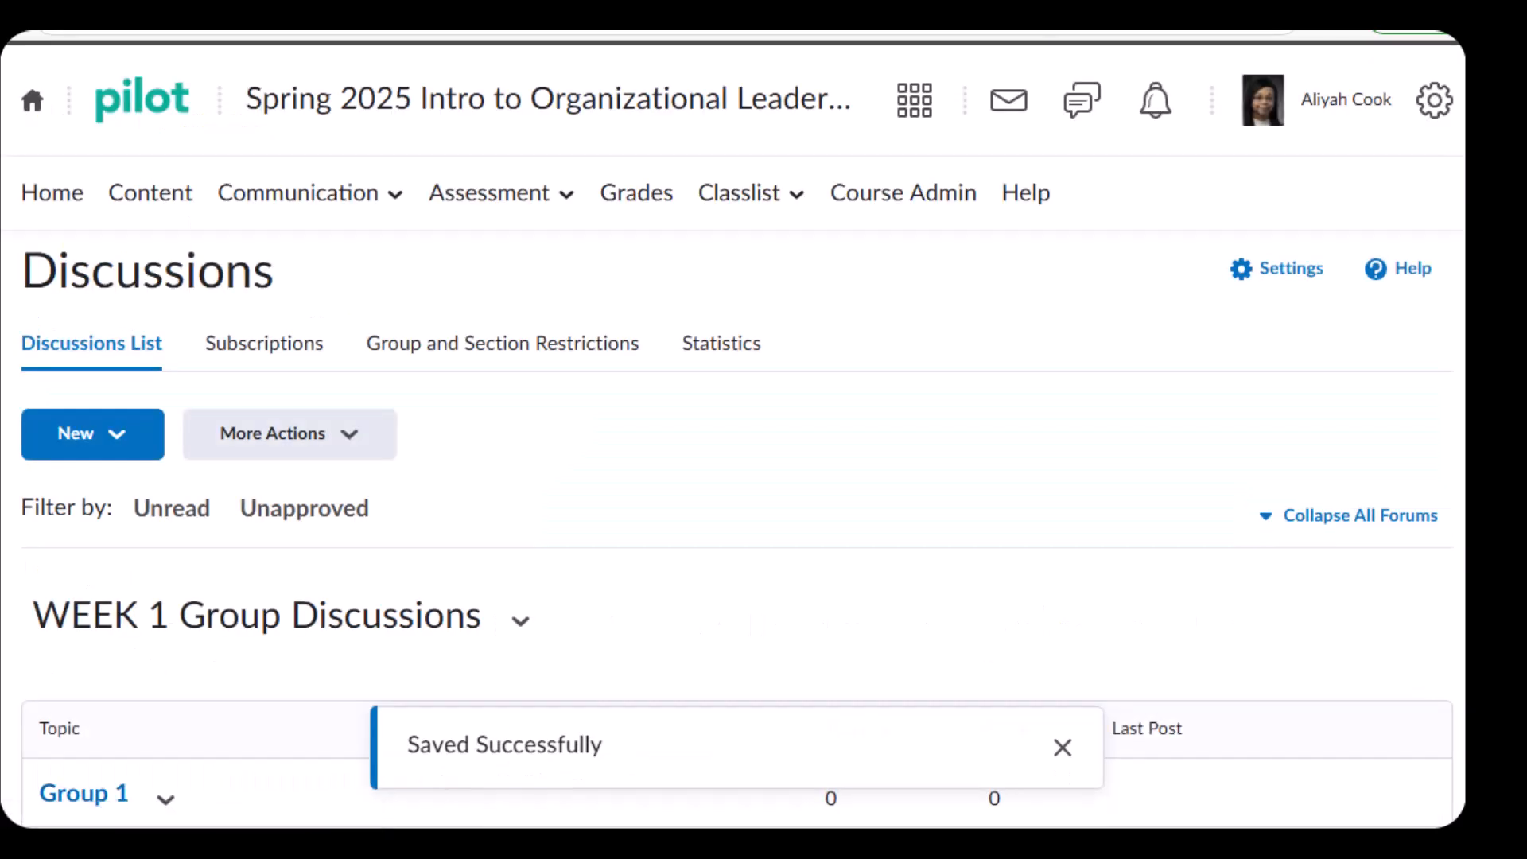
{"action": "scroll", "coordinate": [1082, 700], "scroll_direction": "down", "scroll_amount": 3}
{"action": "left_click", "coordinate": [1063, 748]}
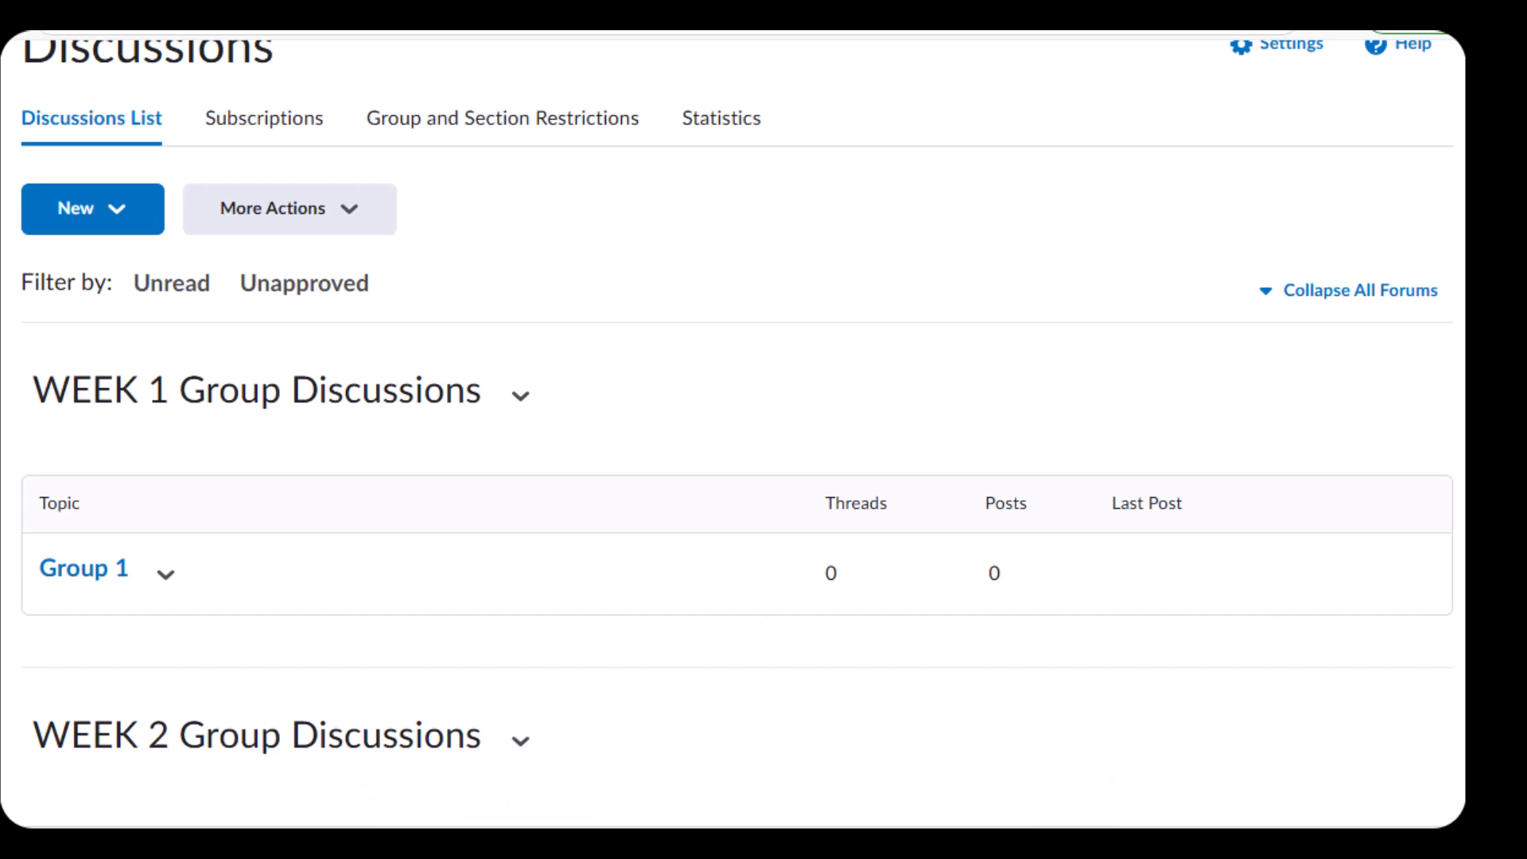
Create an ungraded discussion topic titled "Group 2" with the default forum setting, then save and close it.
{"action": "scroll", "coordinate": [195, 445], "scroll_direction": "up", "scroll_amount": 3}
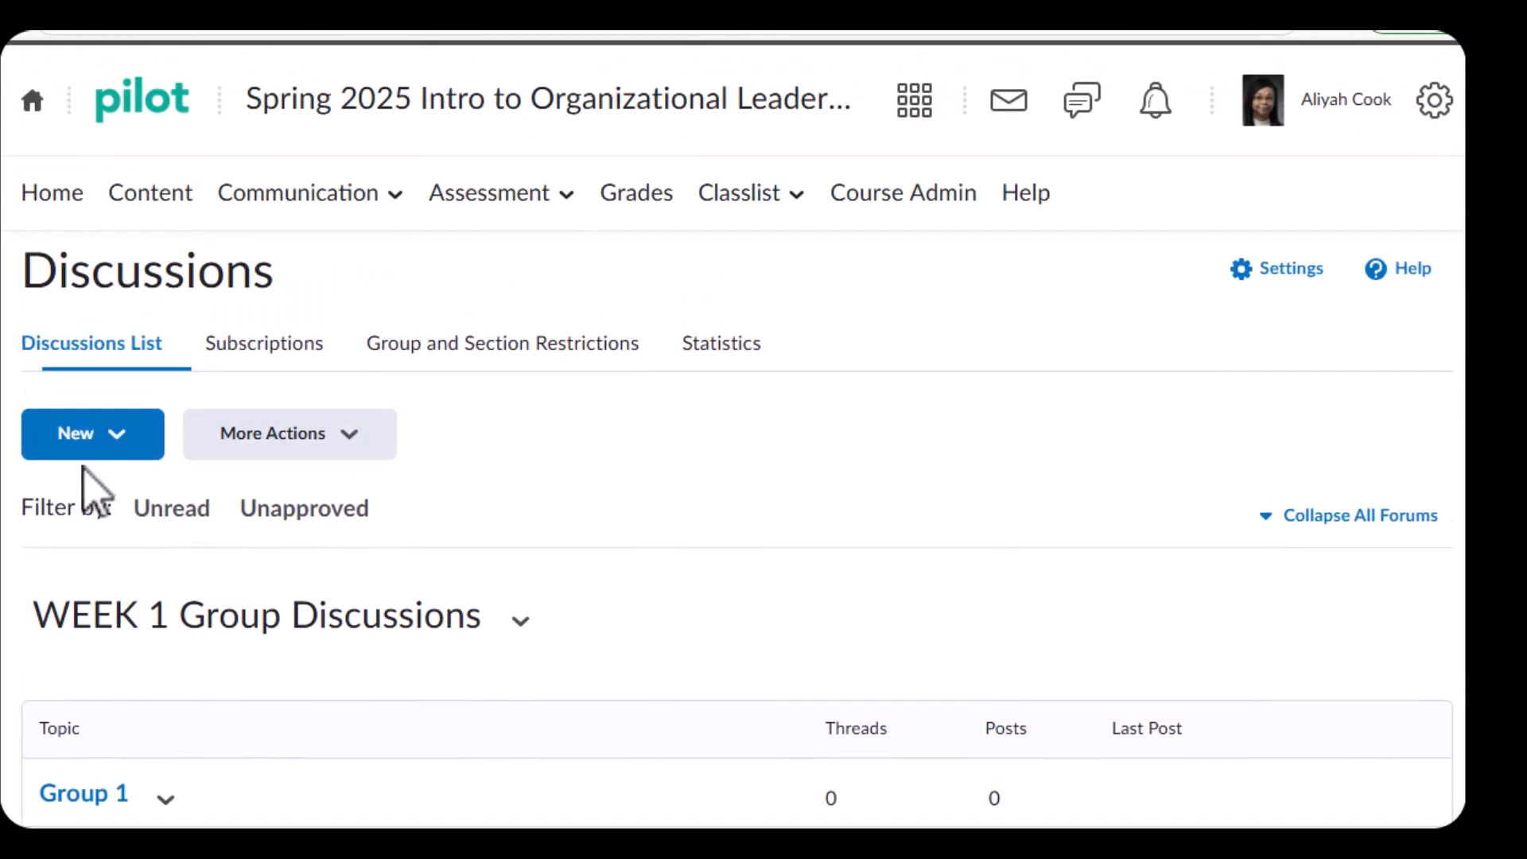
{"action": "left_click", "coordinate": [101, 449]}
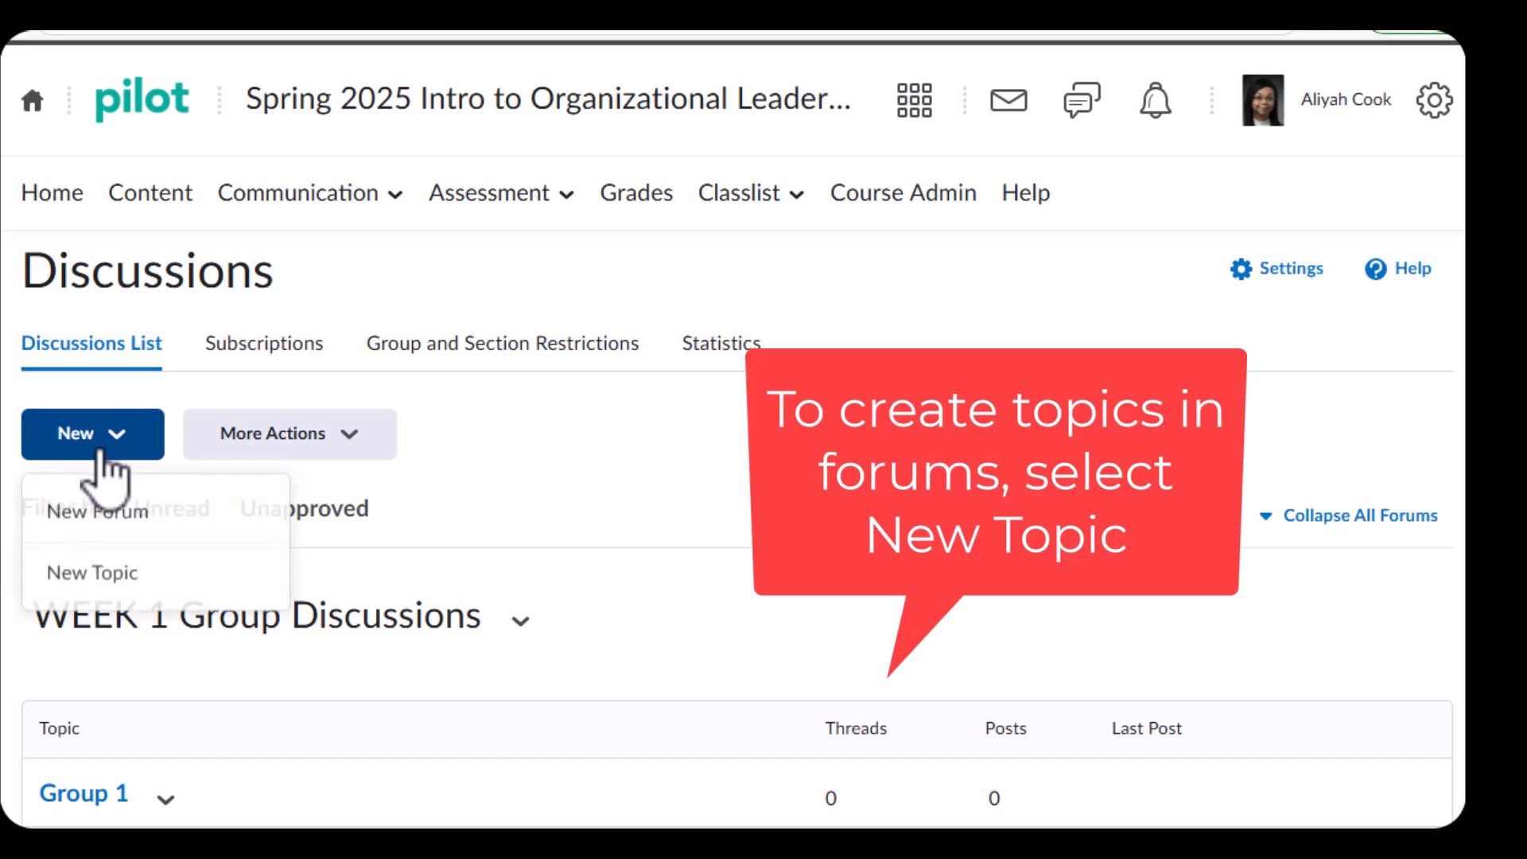
{"action": "left_click", "coordinate": [86, 578]}
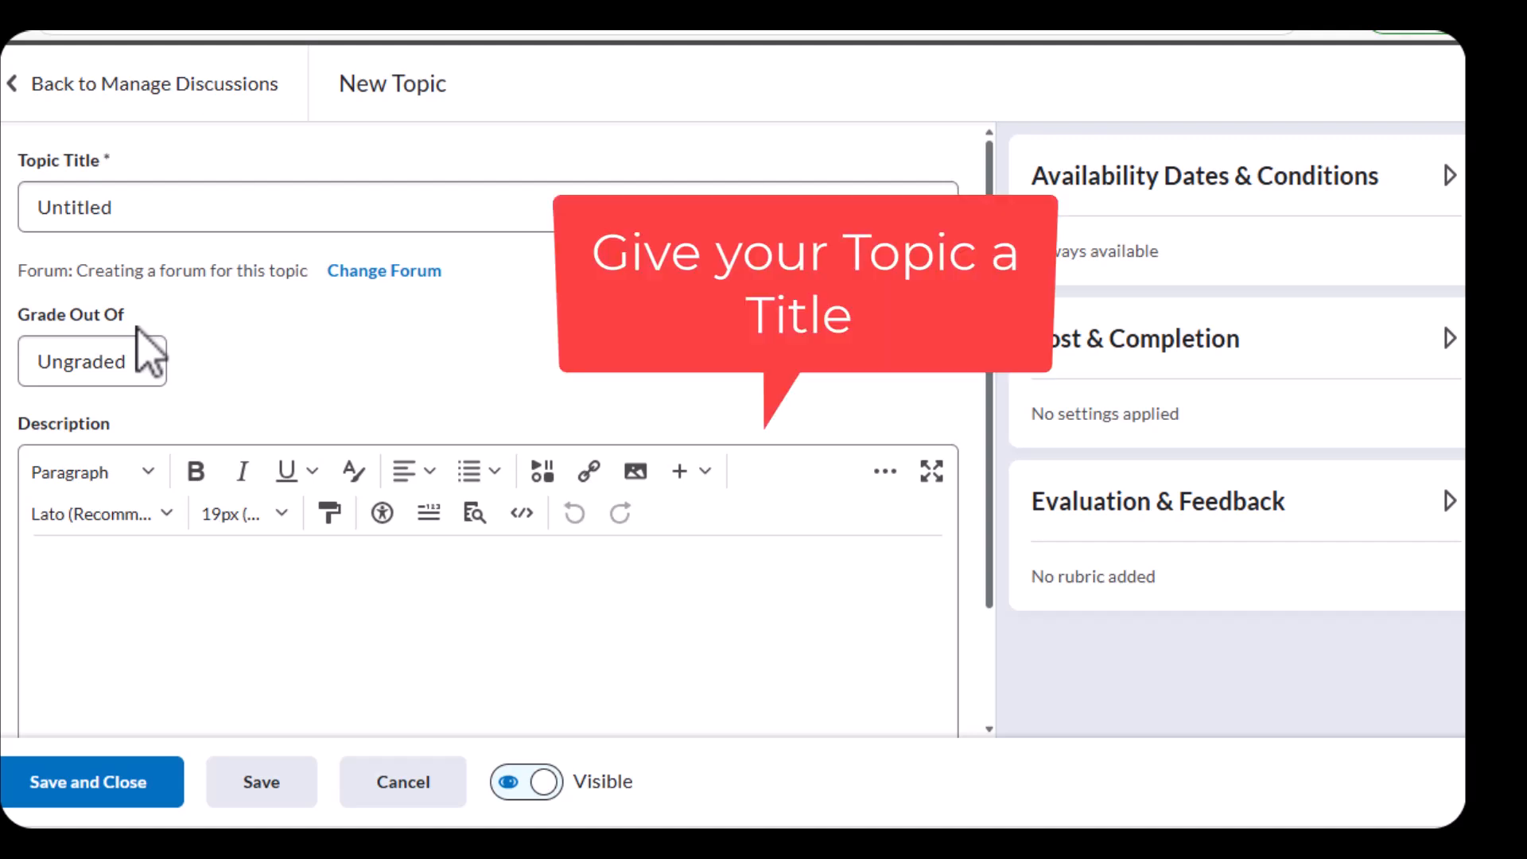
{"action": "left_click", "coordinate": [112, 207]}
{"action": "double_click", "coordinate": [83, 207]}
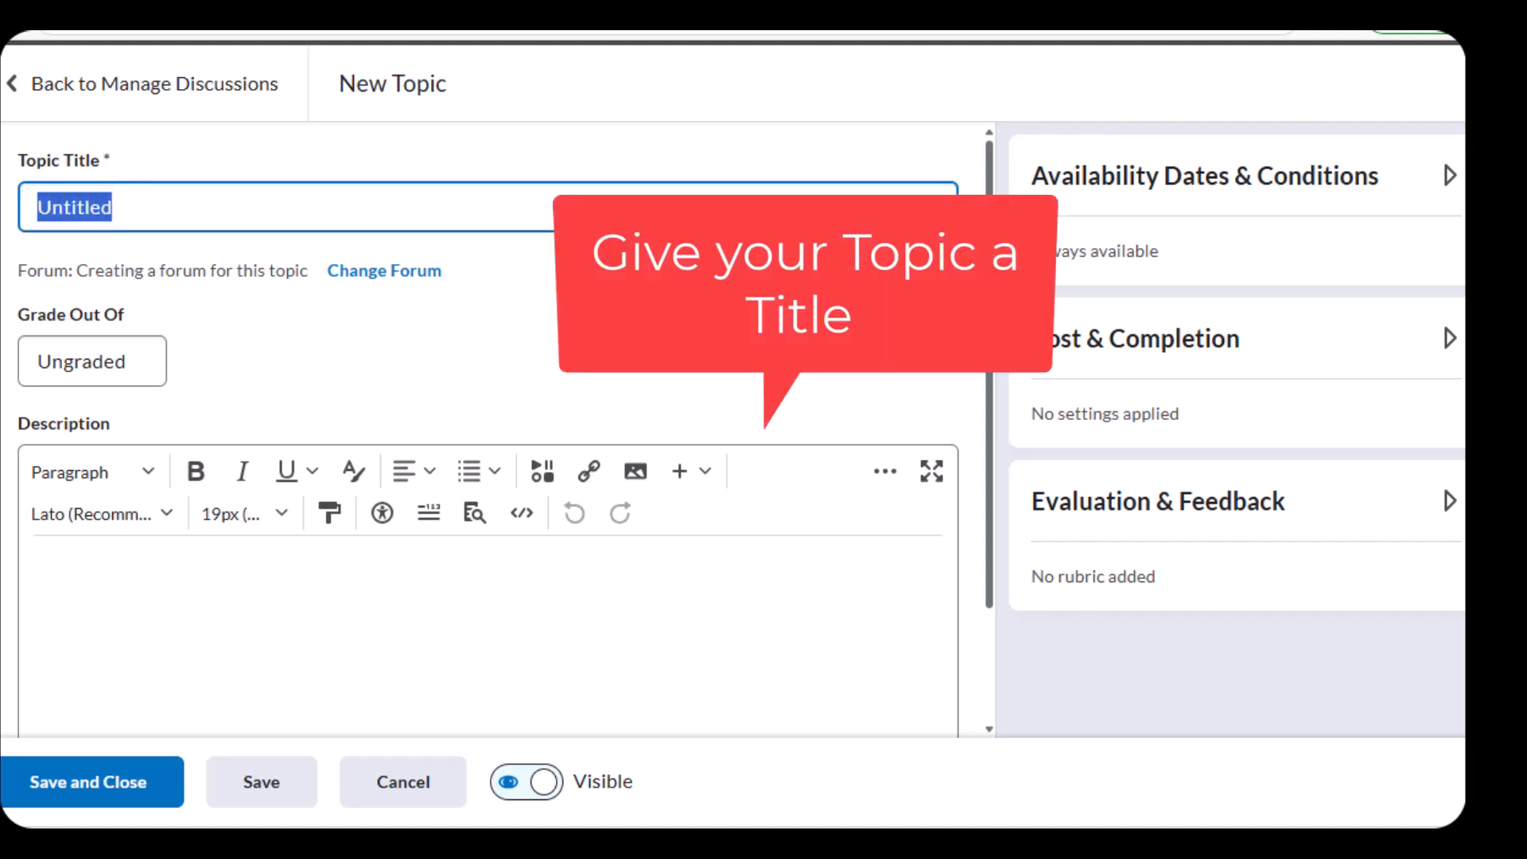
{"action": "key", "text": "BackSpace"}
{"action": "type", "text": "G"}
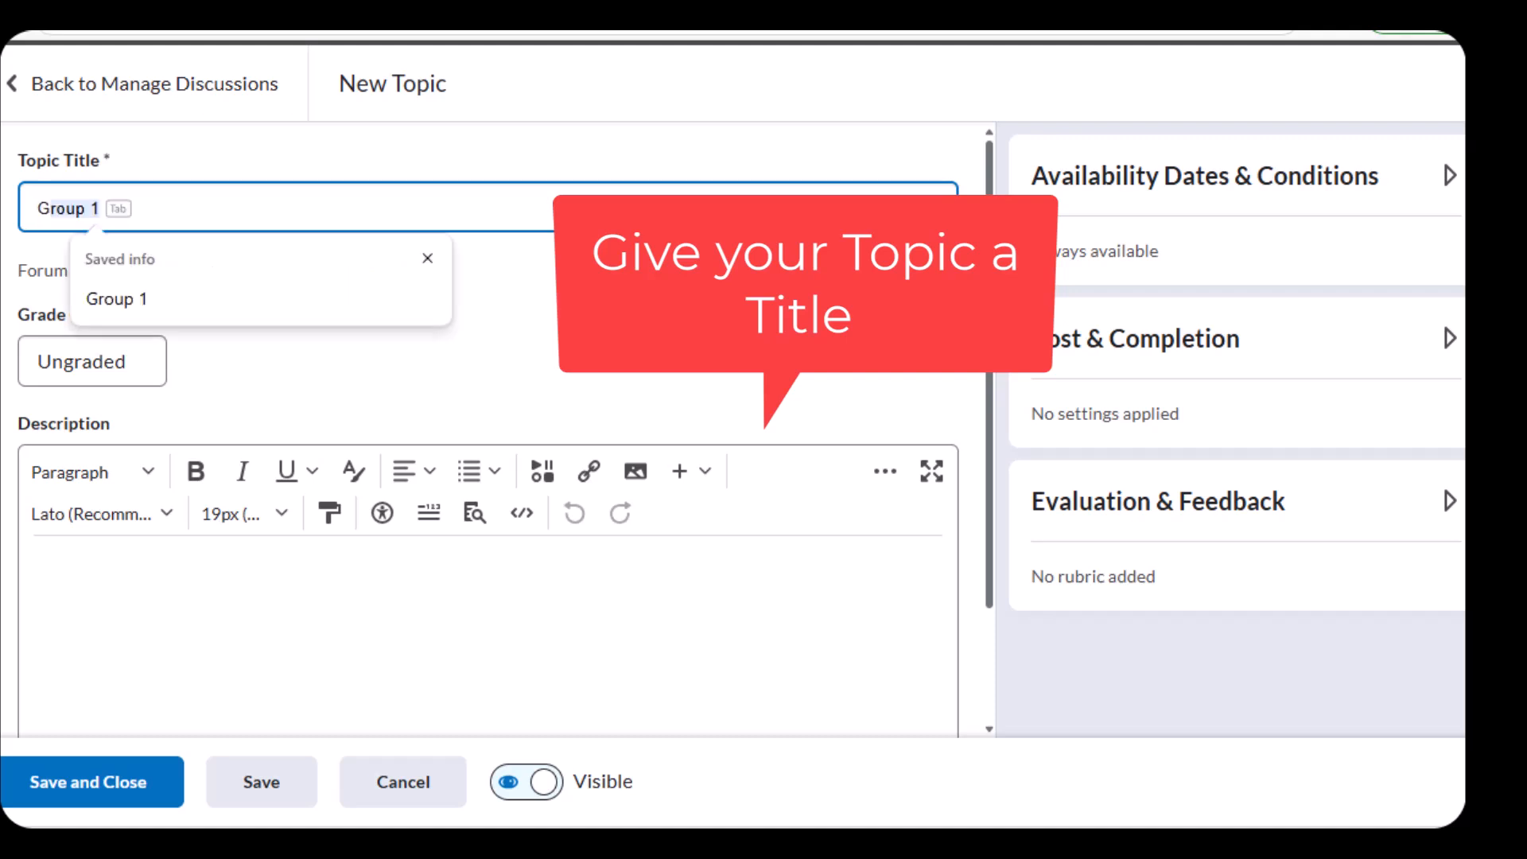
{"action": "type", "text": "roup 2"}
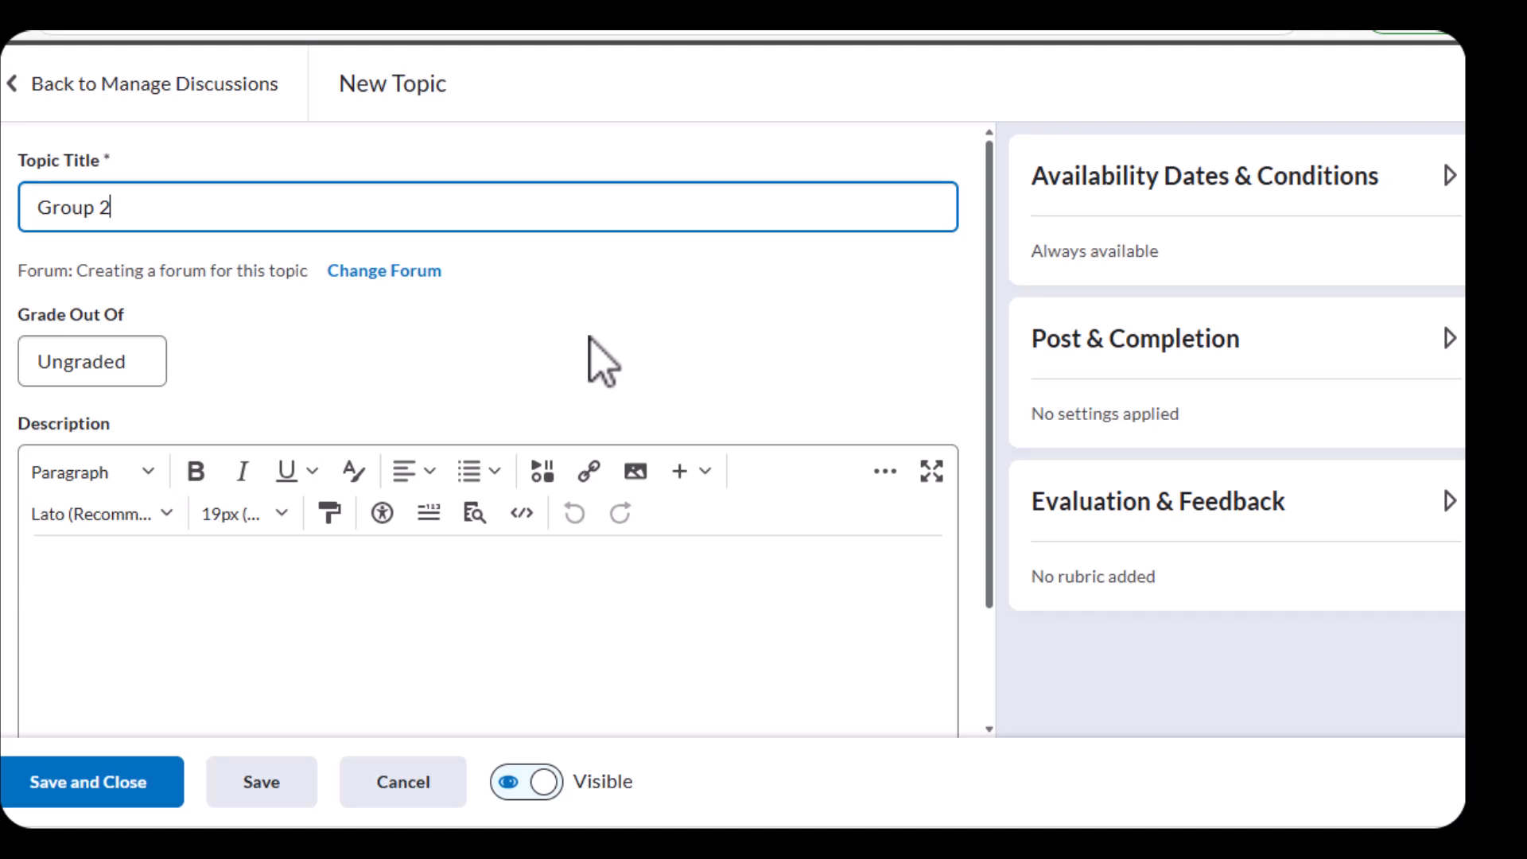
{"action": "left_click", "coordinate": [104, 783]}
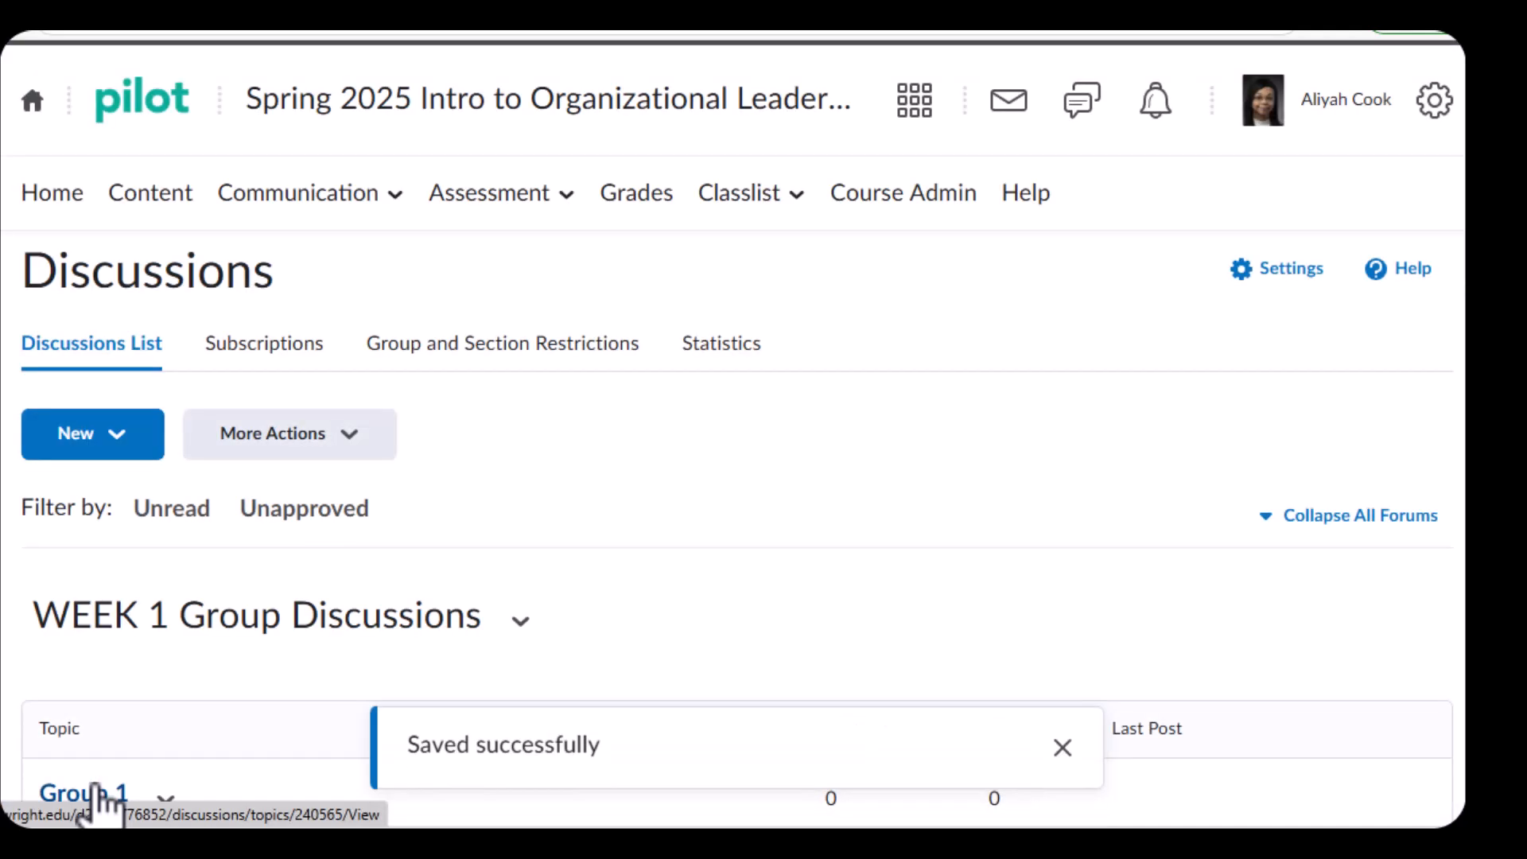
{"action": "scroll", "coordinate": [732, 430], "scroll_direction": "down", "scroll_amount": 2}
{"action": "scroll", "coordinate": [731, 429], "scroll_direction": "down", "scroll_amount": 5}
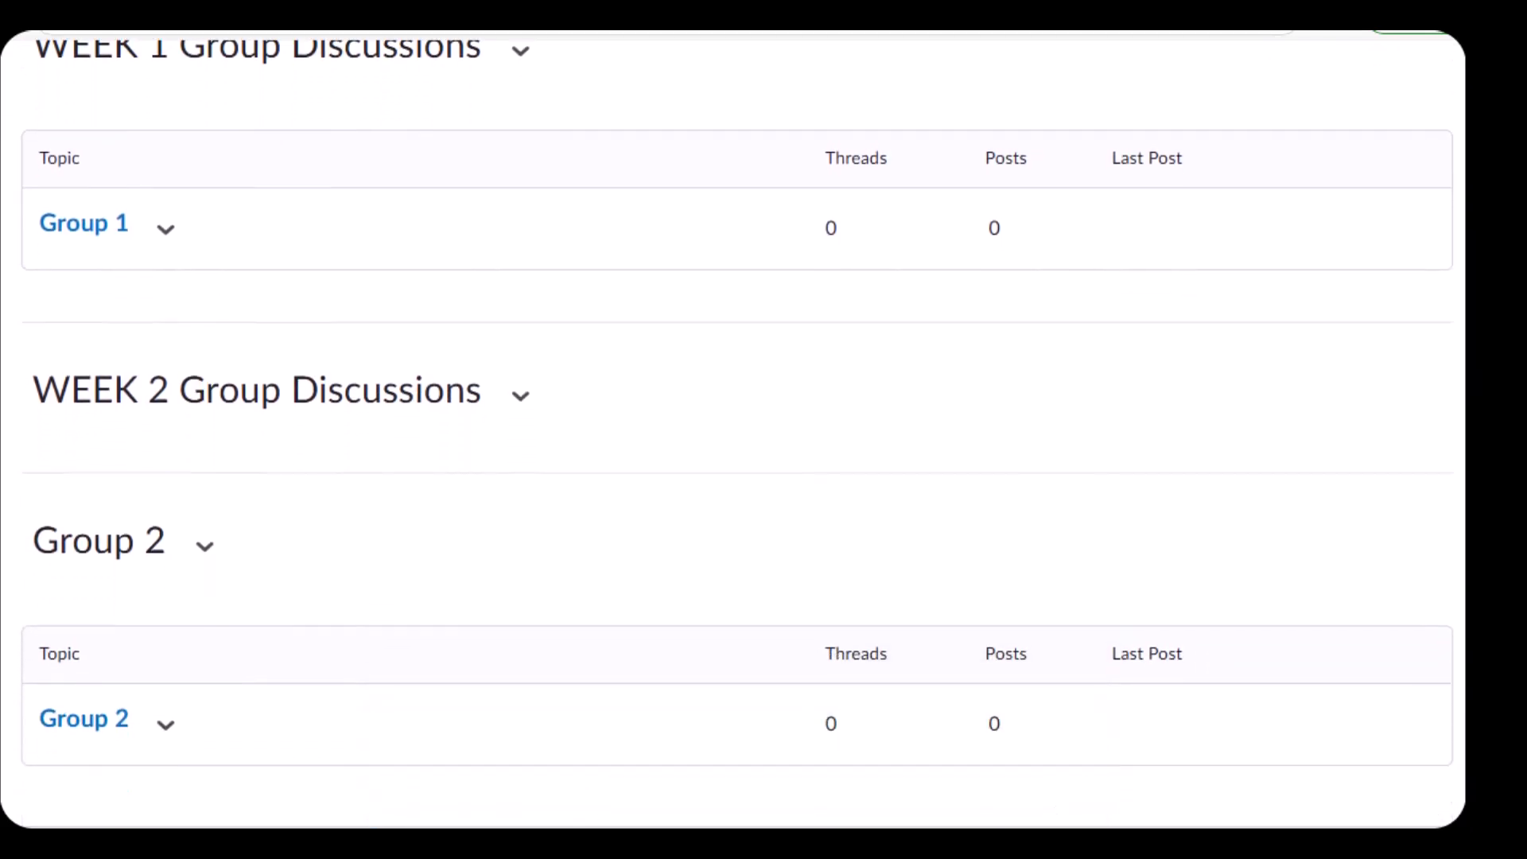
Create another forum titled "WEEK 3 Group Dicussion", then save and close it.
{"action": "scroll", "coordinate": [1135, 374], "scroll_direction": "up", "scroll_amount": 7}
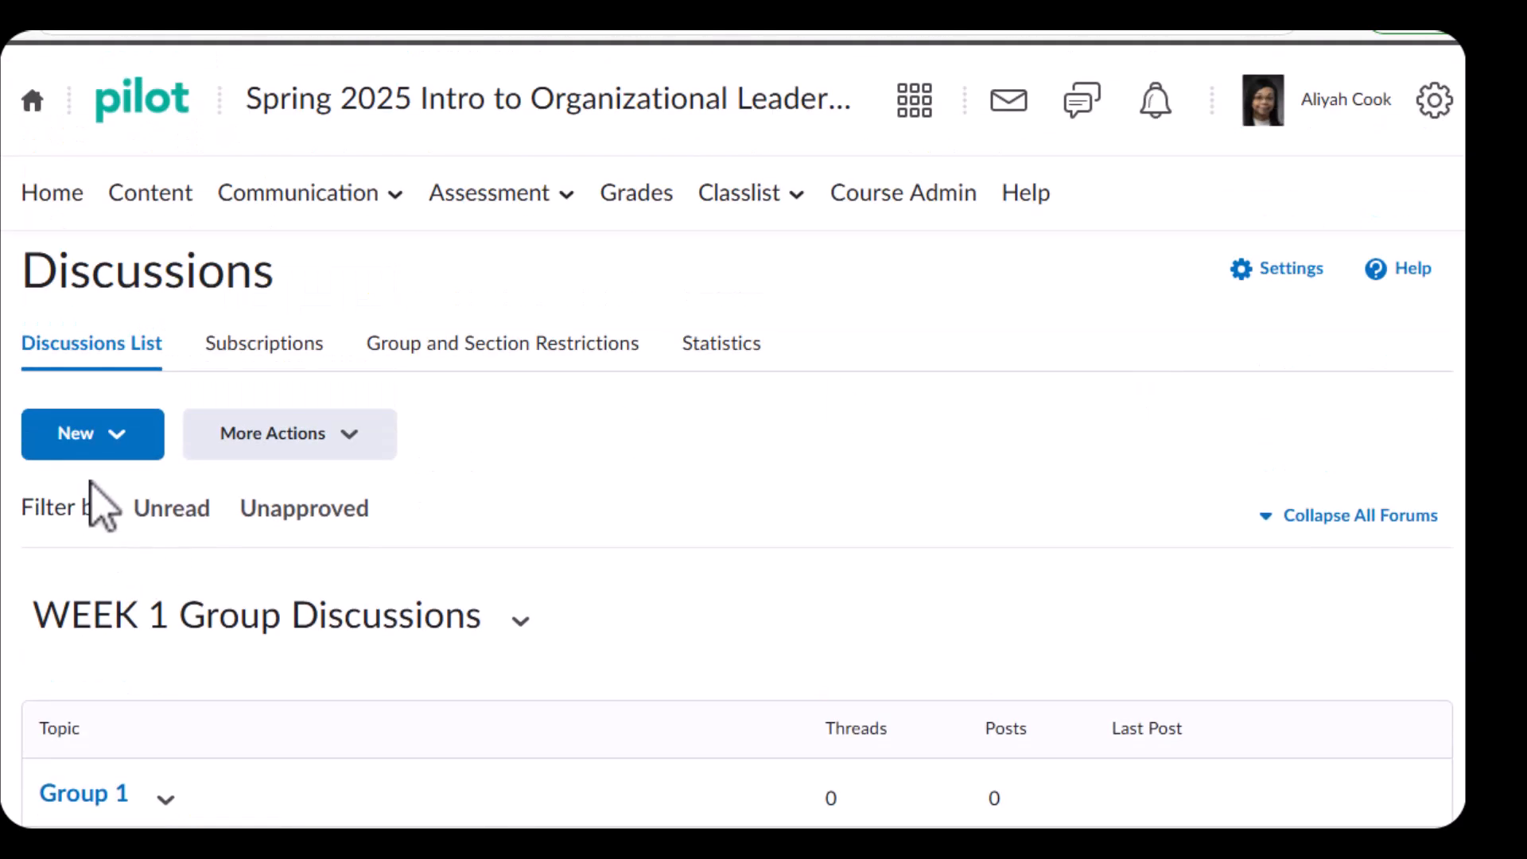
{"action": "left_click", "coordinate": [118, 450]}
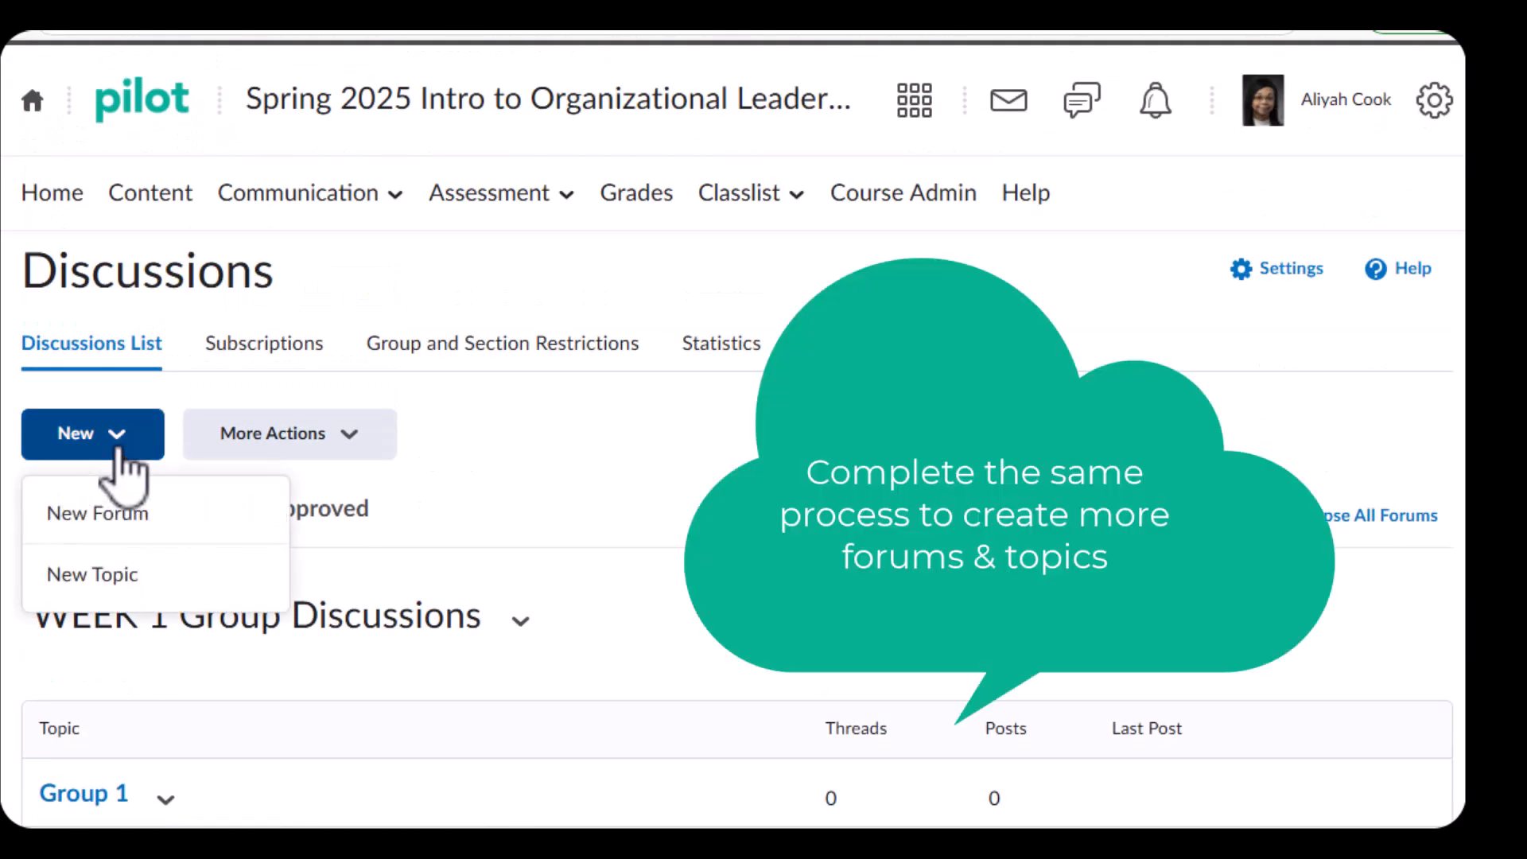
{"action": "left_click", "coordinate": [136, 514]}
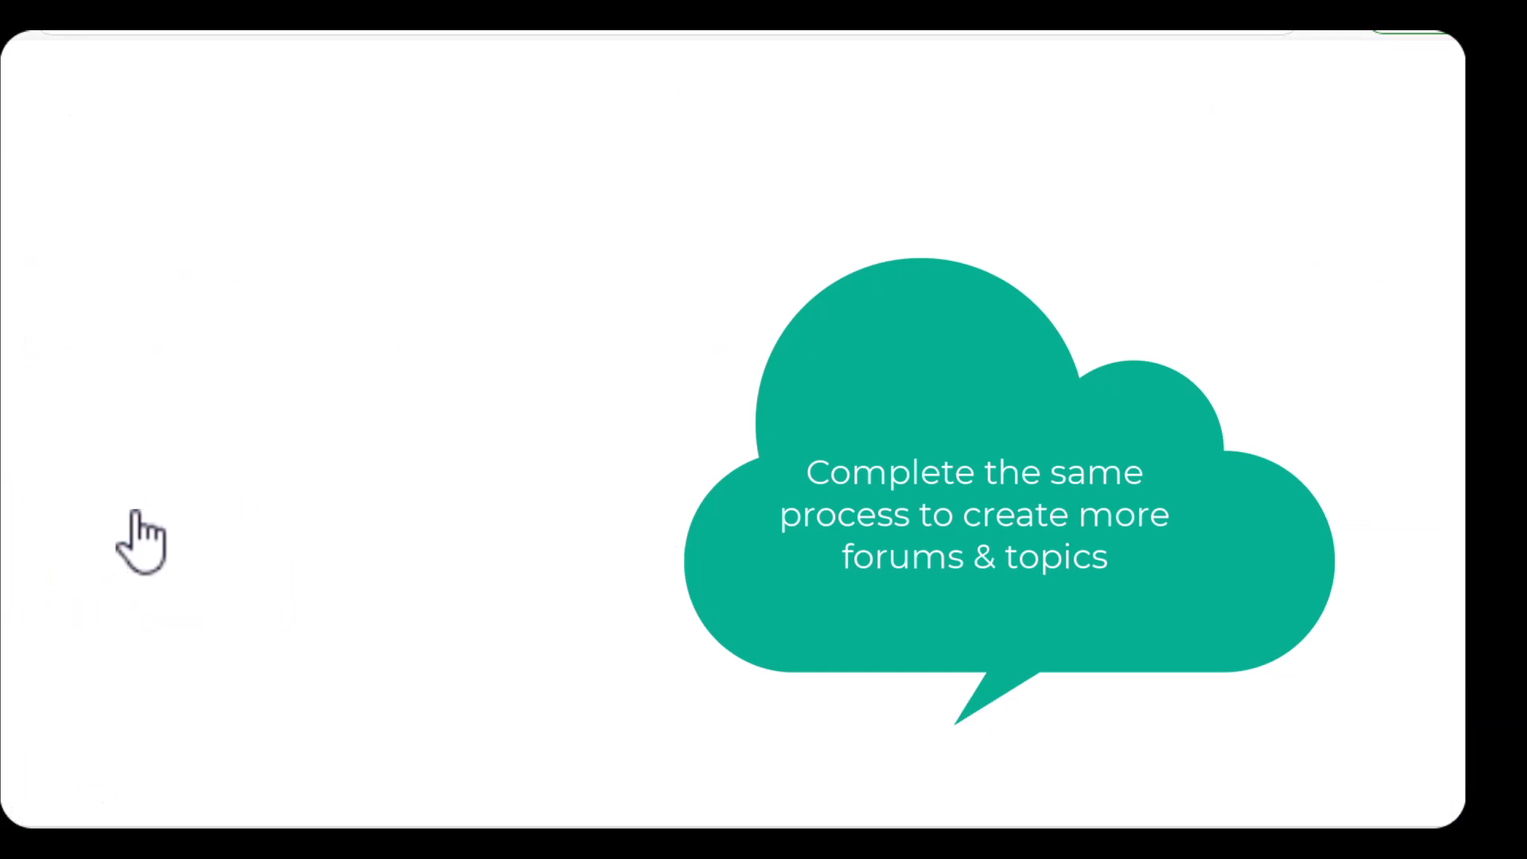
{"action": "left_click", "coordinate": [200, 595]}
{"action": "type", "text": "WEEK 3 Group"}
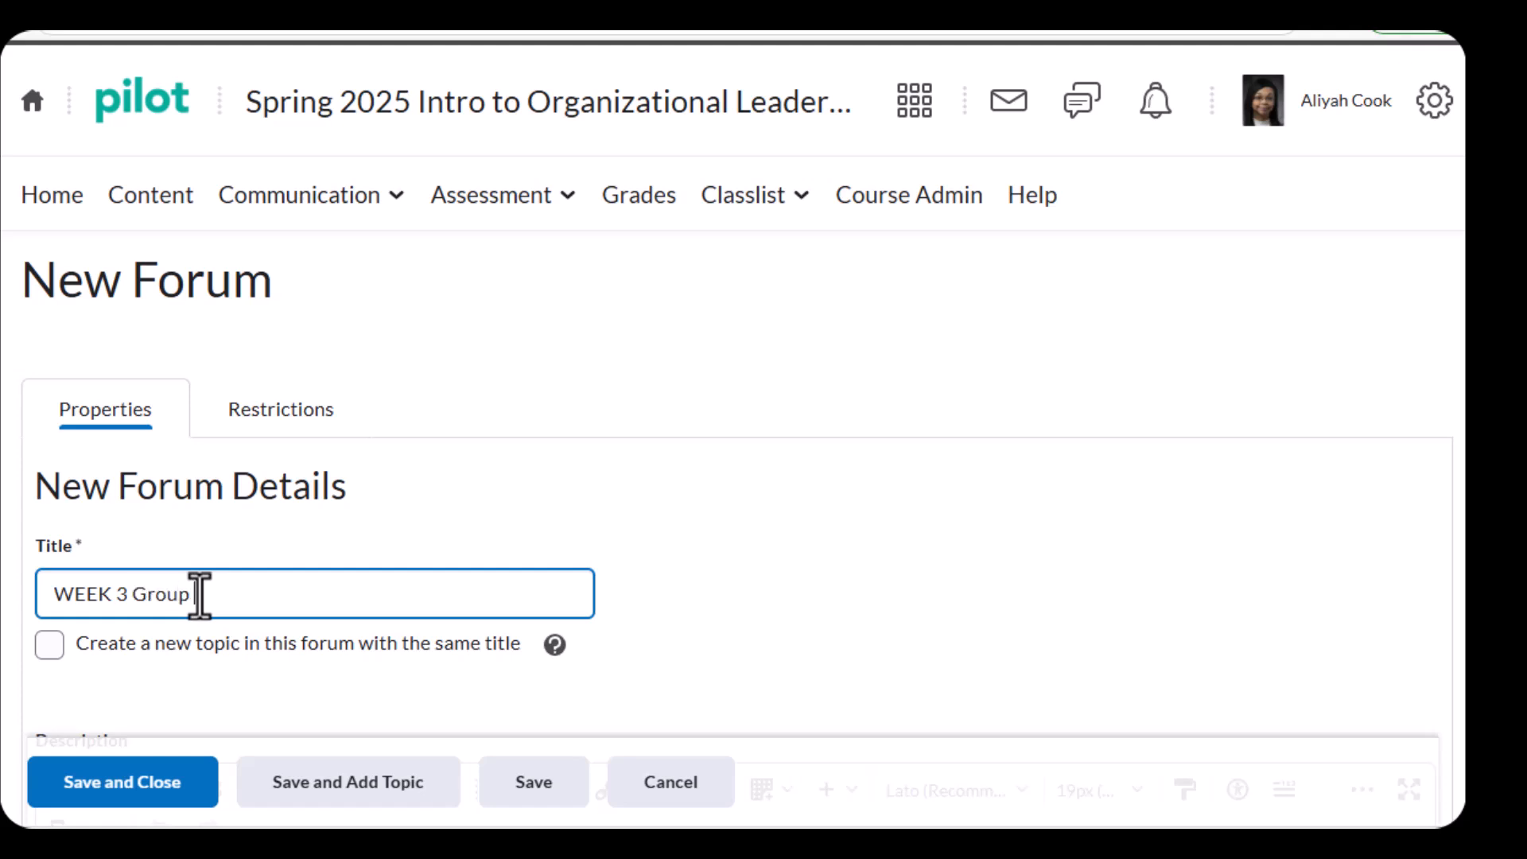
{"action": "type", "text": " Dicussion"}
{"action": "scroll", "coordinate": [1356, 373], "scroll_direction": "down", "scroll_amount": 3}
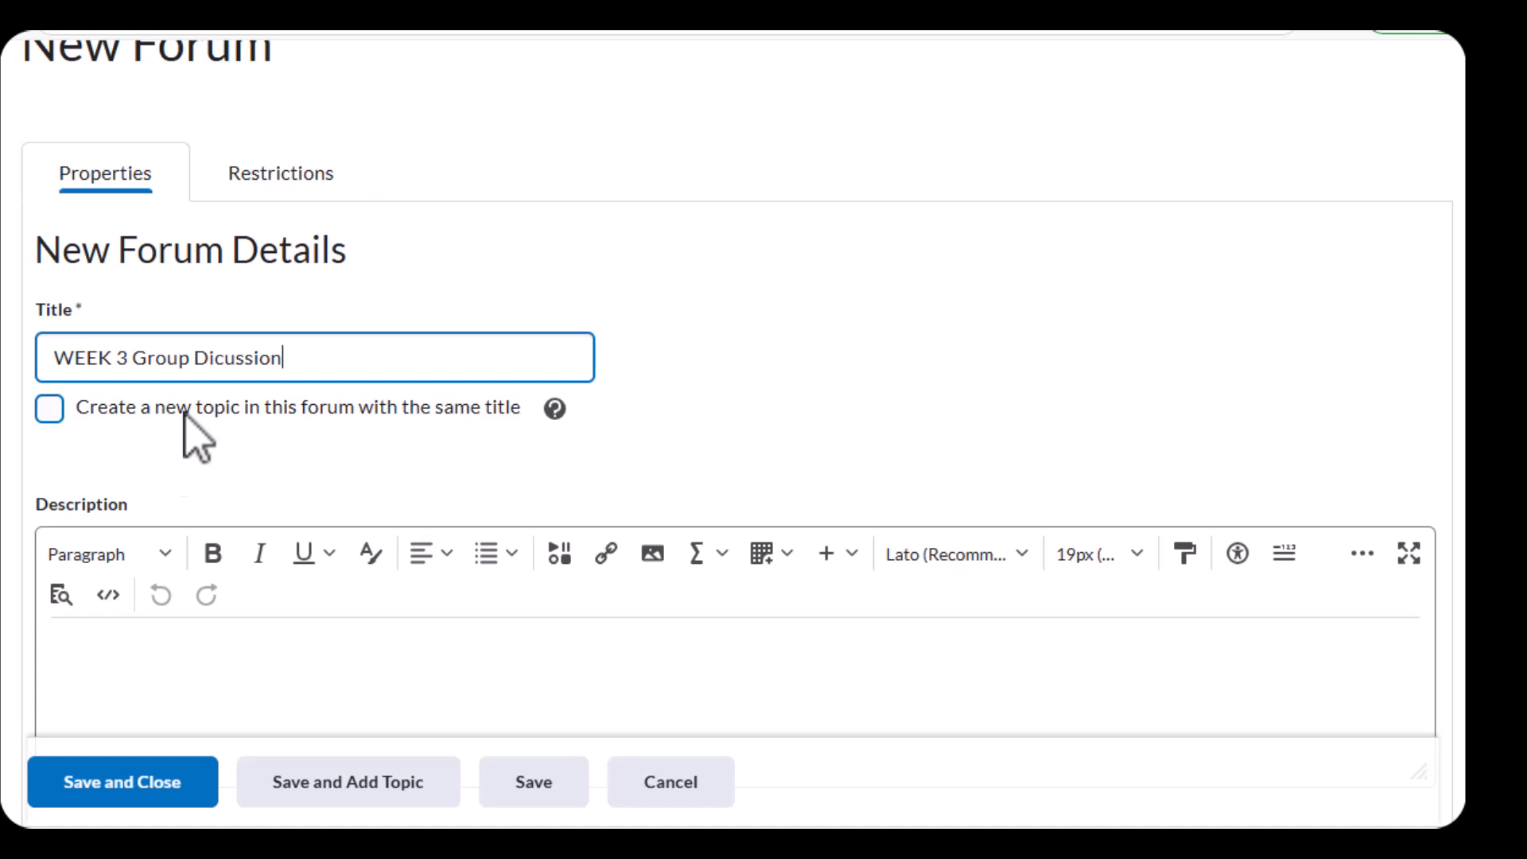
{"action": "left_click", "coordinate": [133, 786]}
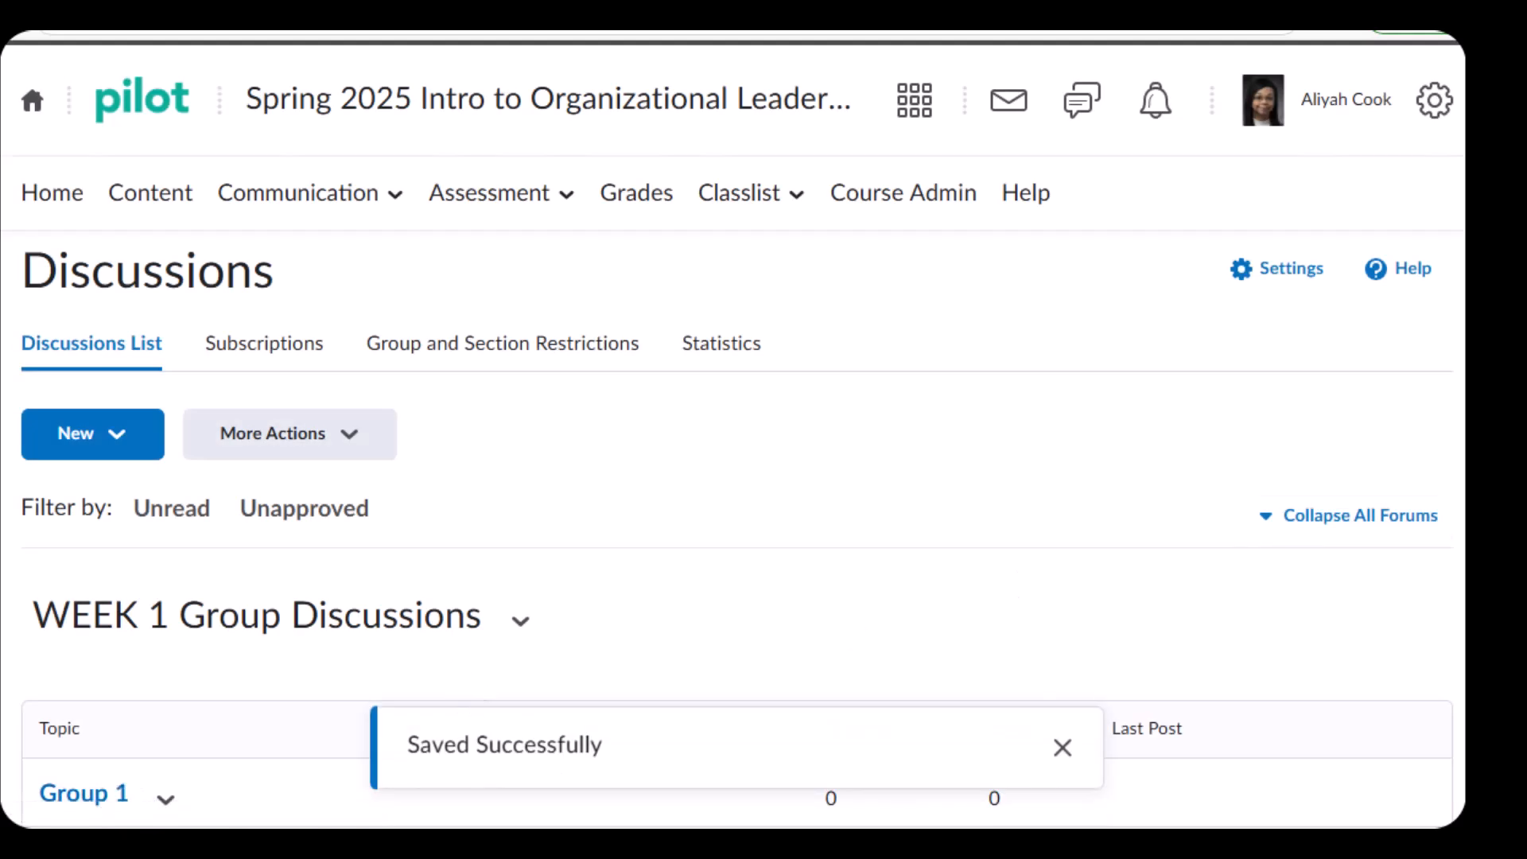
{"action": "scroll", "coordinate": [738, 443], "scroll_direction": "down", "scroll_amount": 9}
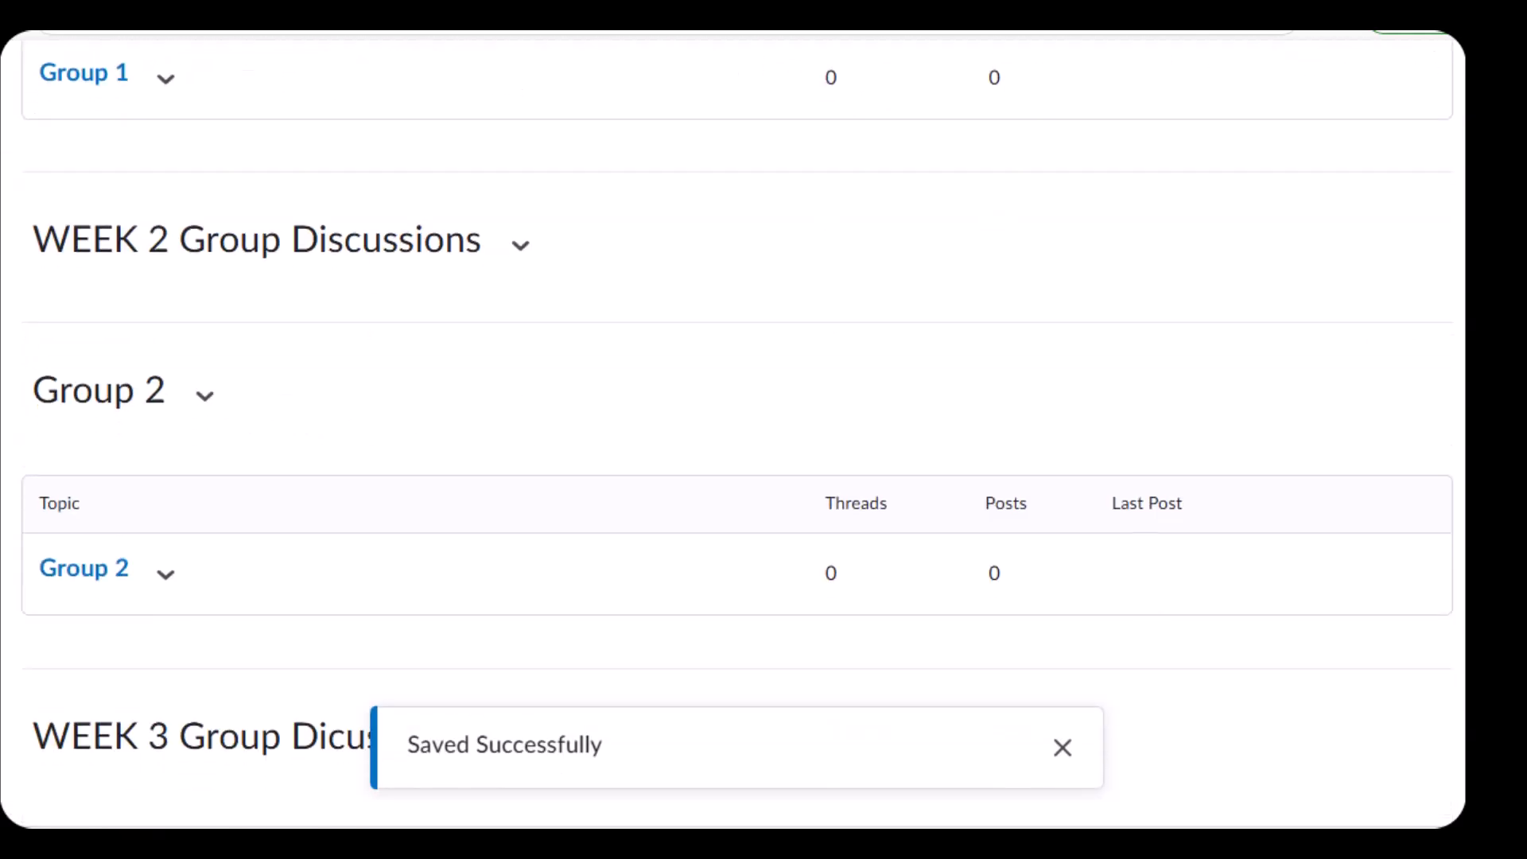
Start a new discussion topic and replace its default title with "Group 3".
{"action": "scroll", "coordinate": [737, 443], "scroll_direction": "up", "scroll_amount": 9}
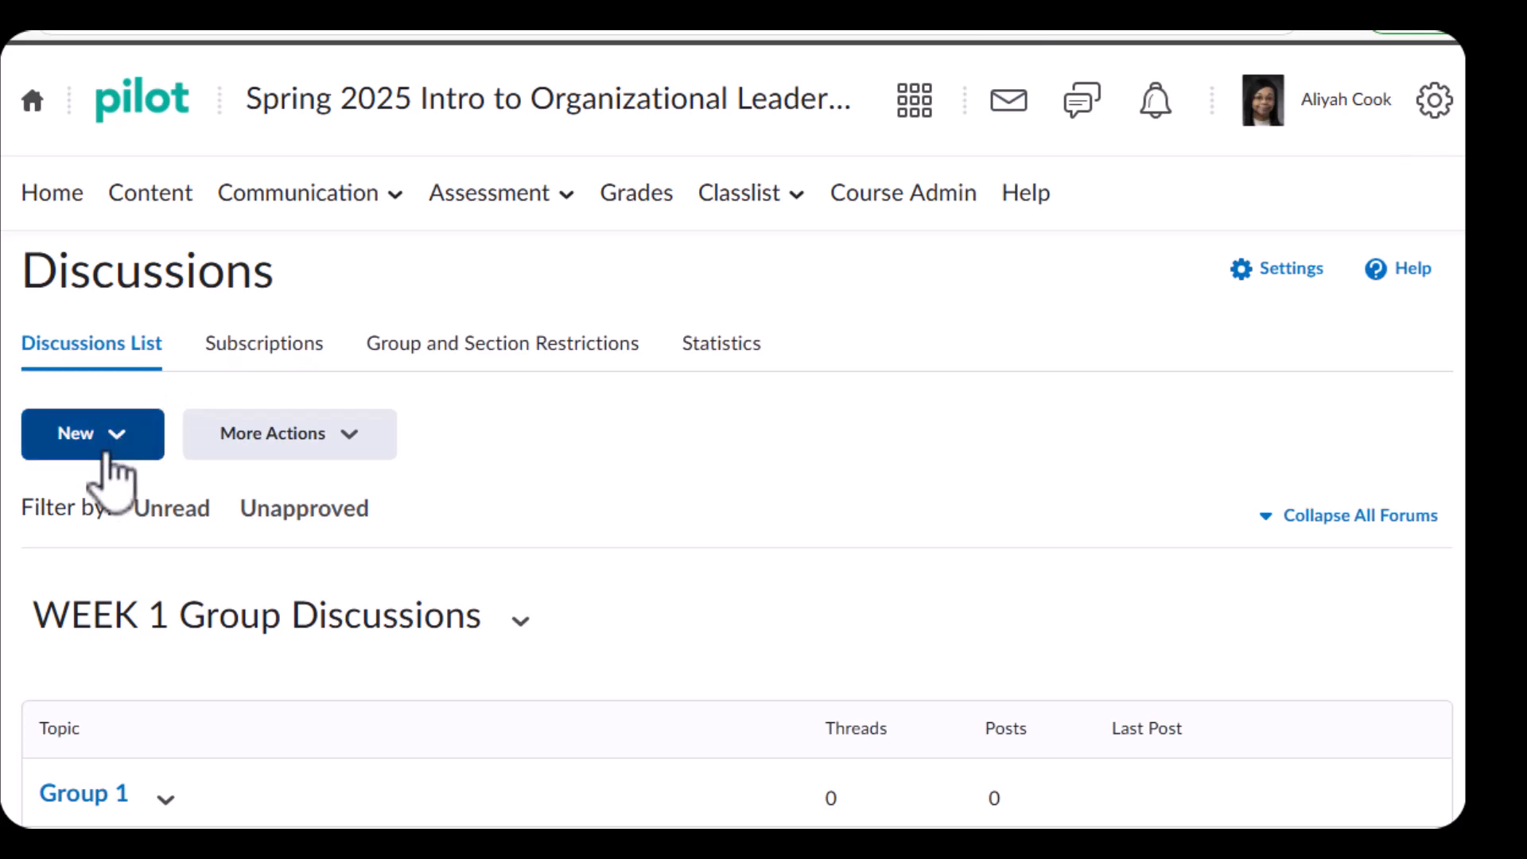
{"action": "left_click", "coordinate": [107, 451]}
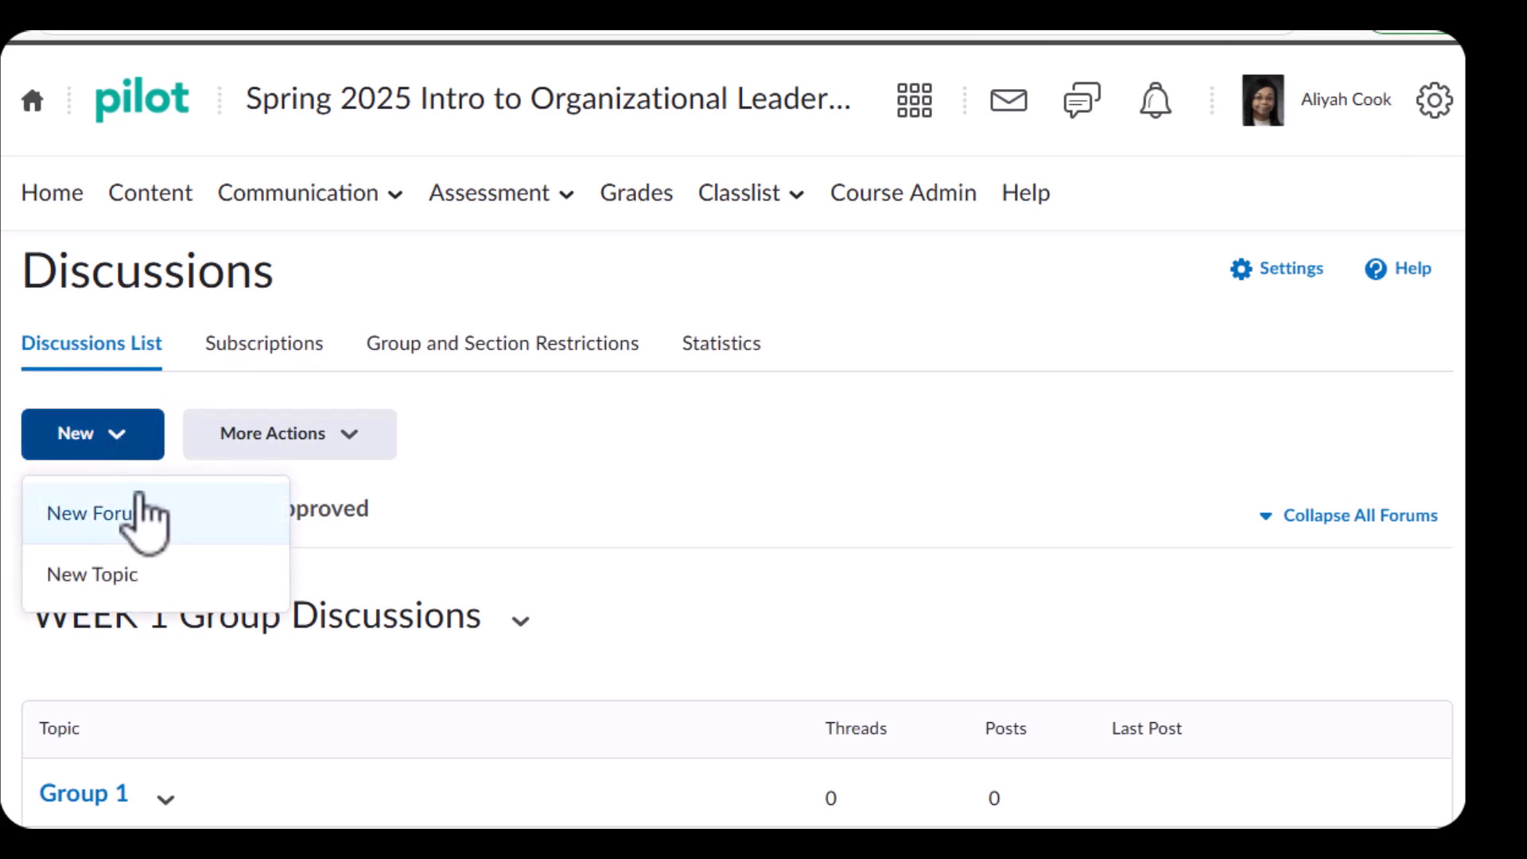
{"action": "left_click", "coordinate": [124, 576]}
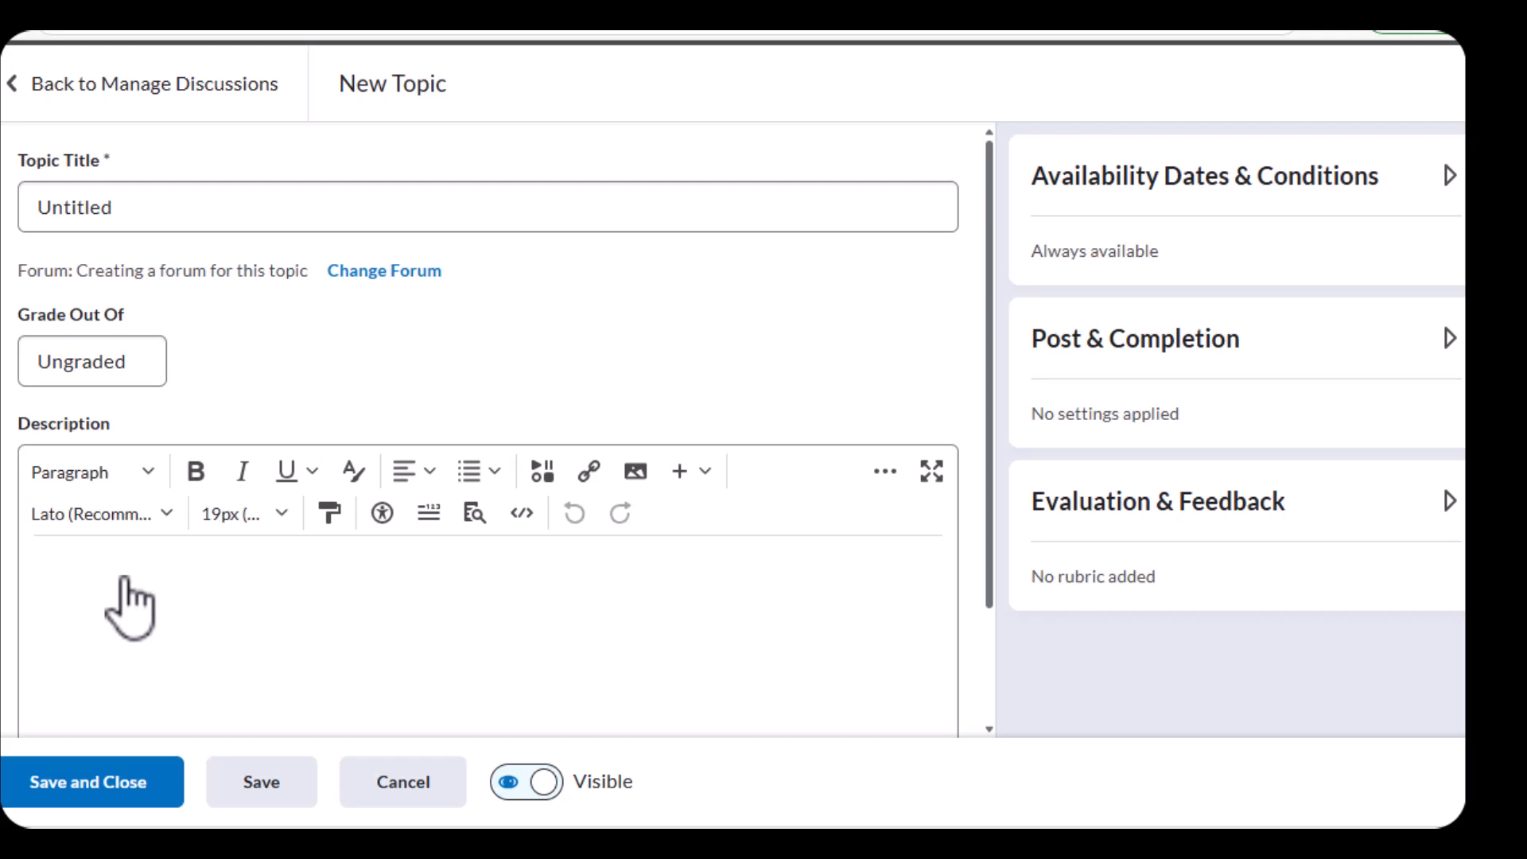
{"action": "left_click", "coordinate": [178, 194]}
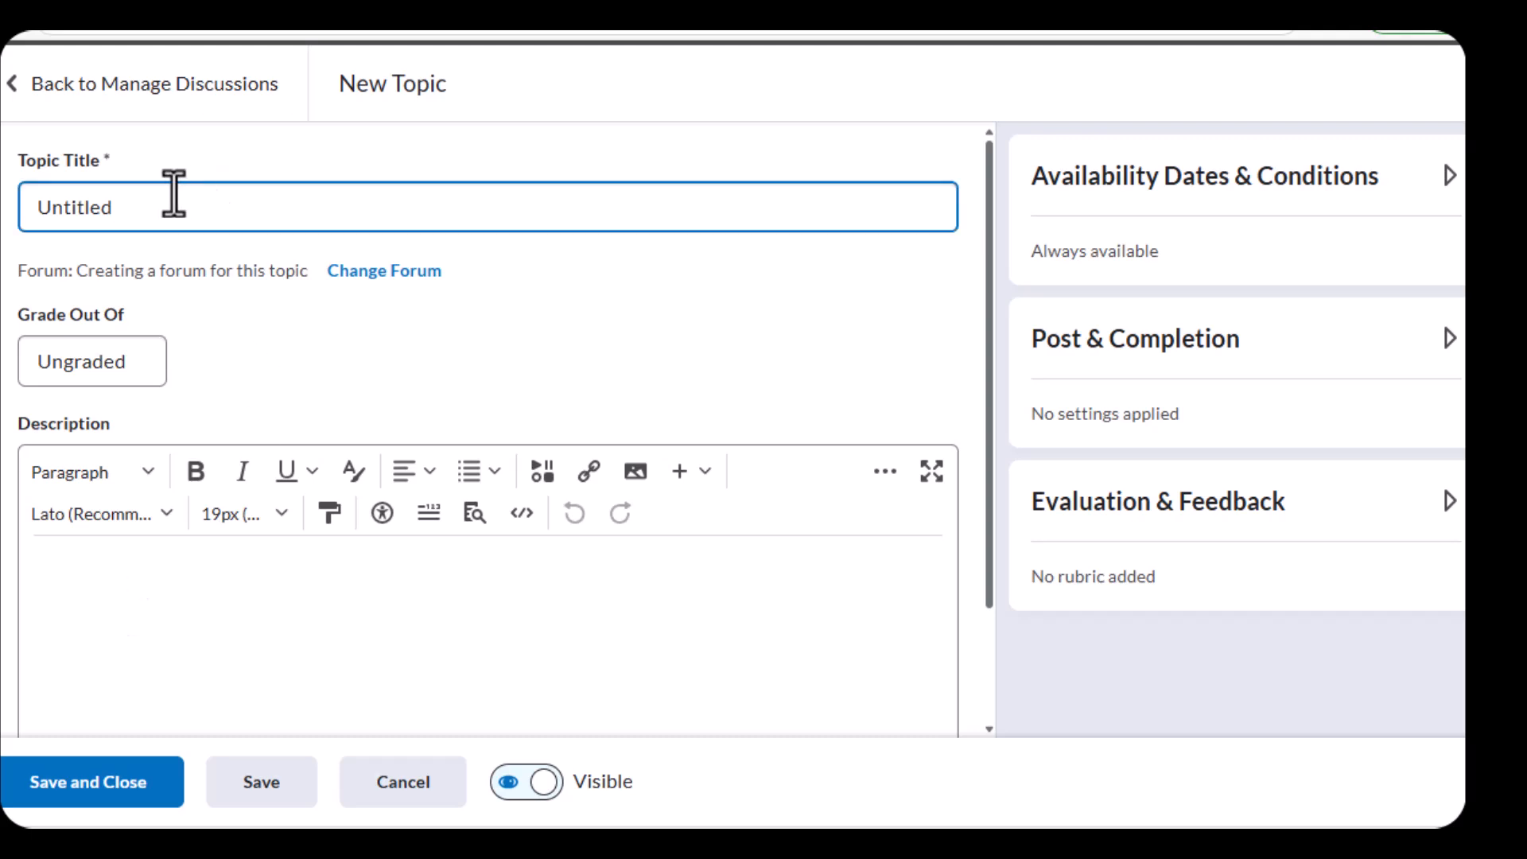
{"action": "left_click_drag", "start_coordinate": [170, 194], "coordinate": [8, 238]}
{"action": "key", "text": "BackSpace"}
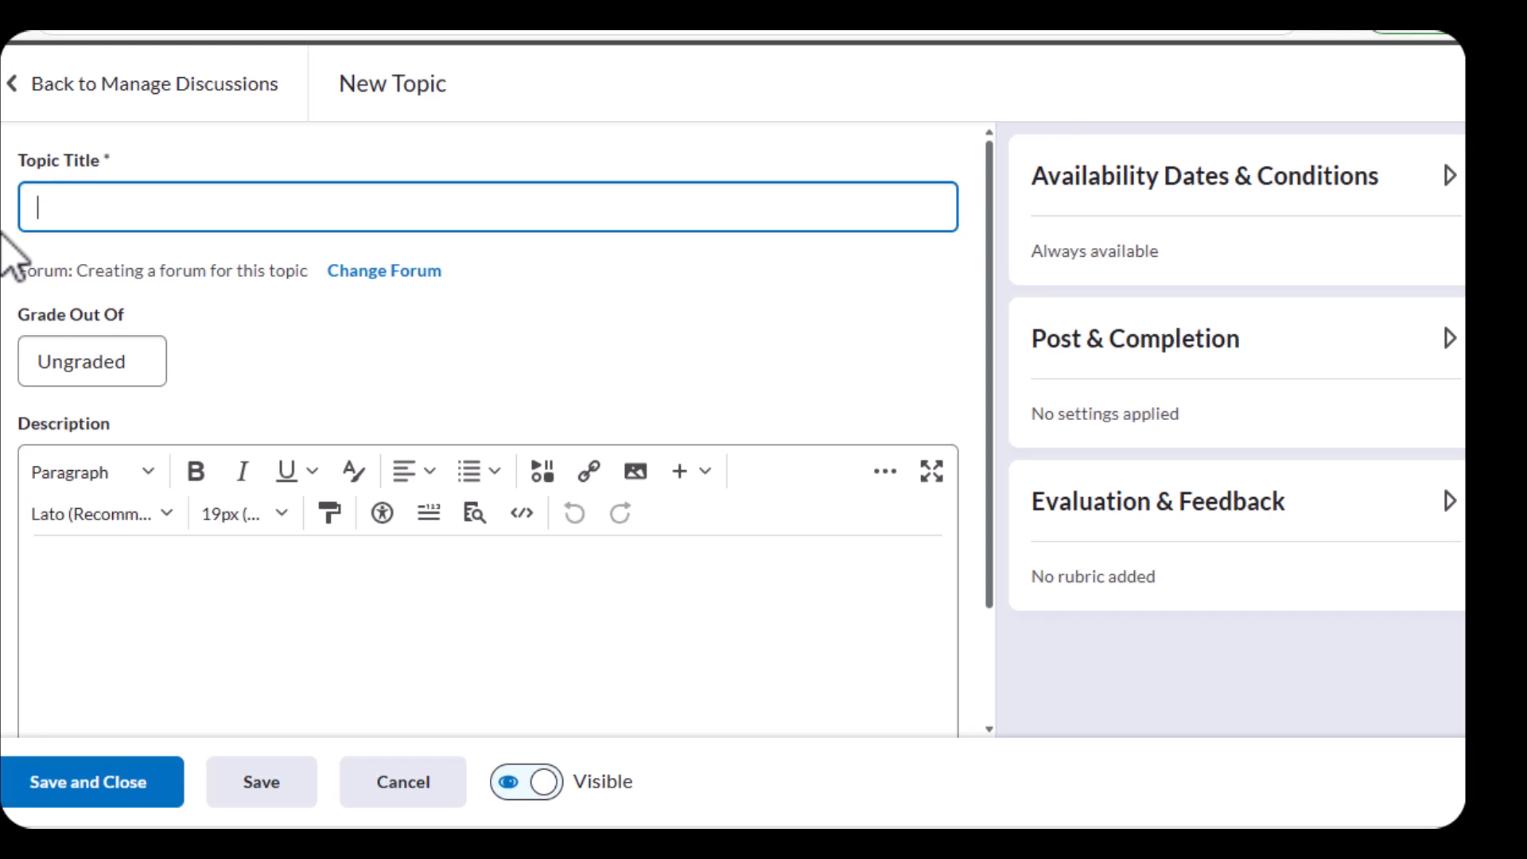
{"action": "type", "text": "Group"}
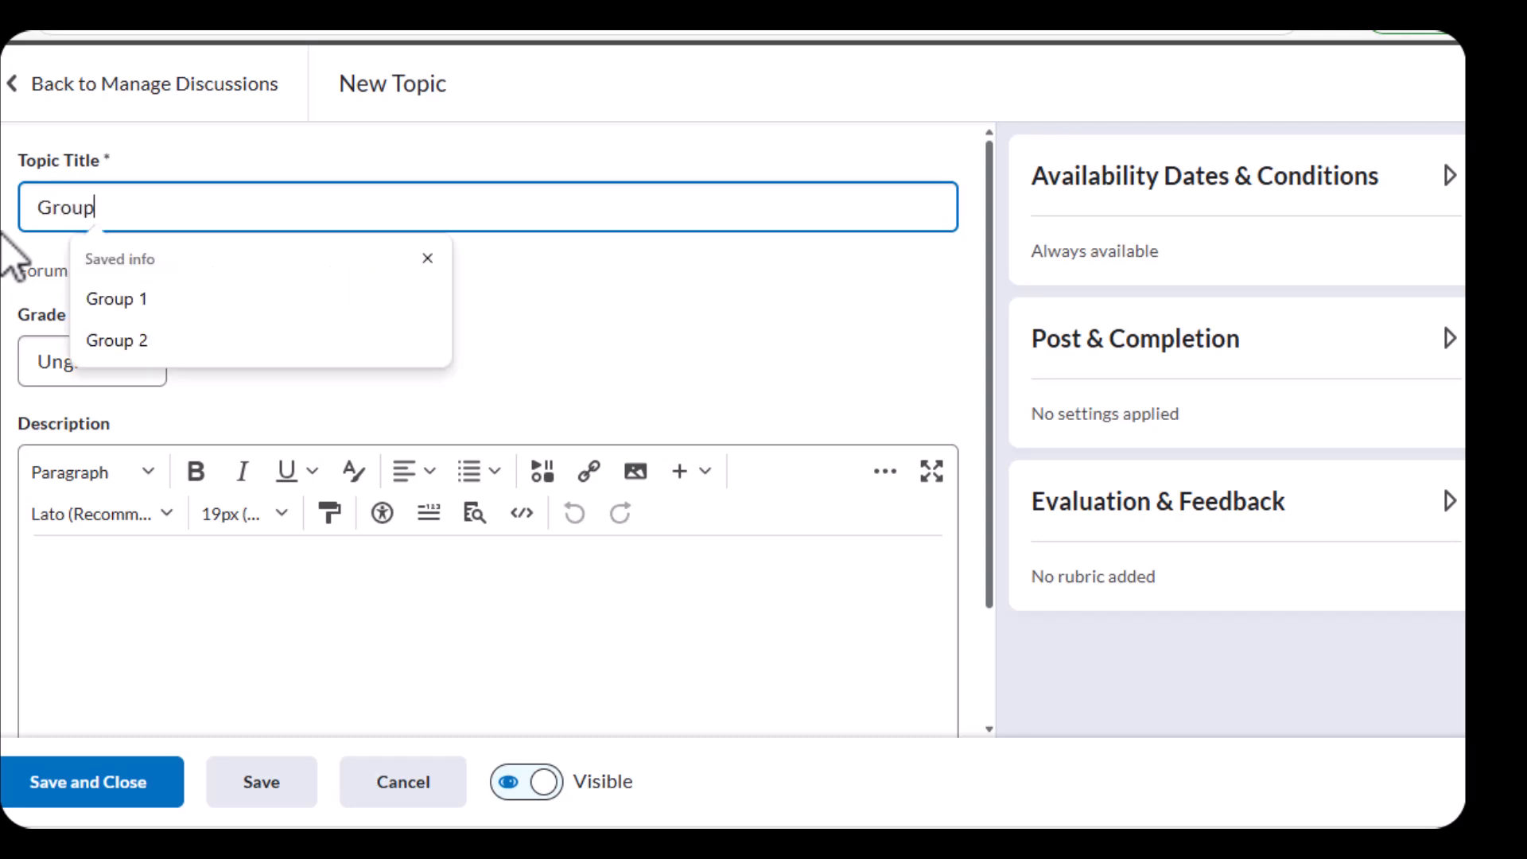
{"action": "type", "text": " #"}
{"action": "key", "text": "BackSpace"}
{"action": "type", "text": "3"}
Assign the Group 3 topic to the existing forum "WEEK 3 Group Dicussion", then save and close the topic.
{"action": "left_click", "coordinate": [420, 274]}
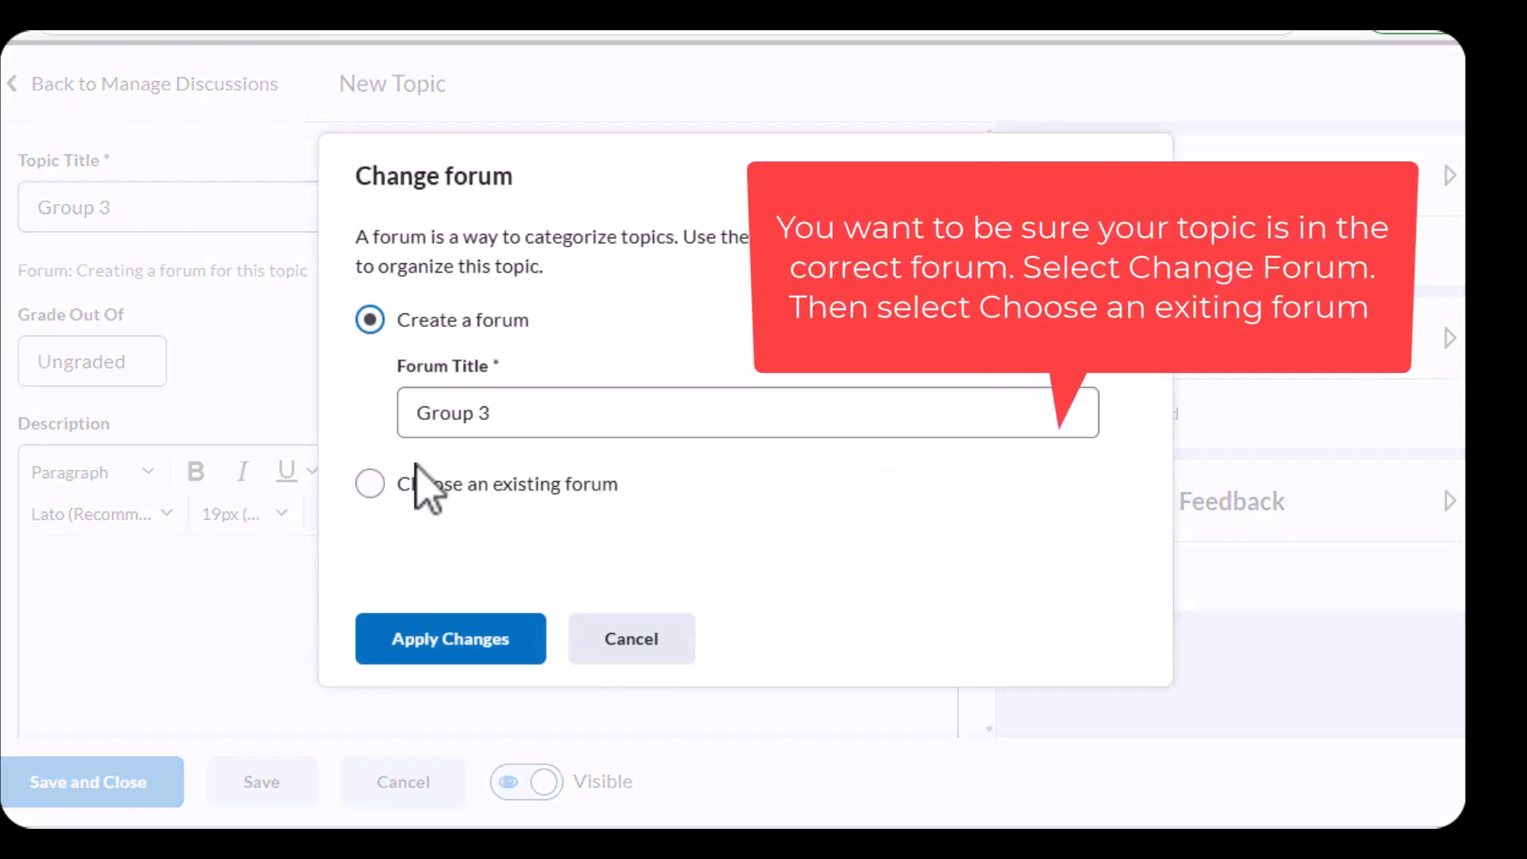
{"action": "left_click", "coordinate": [408, 487]}
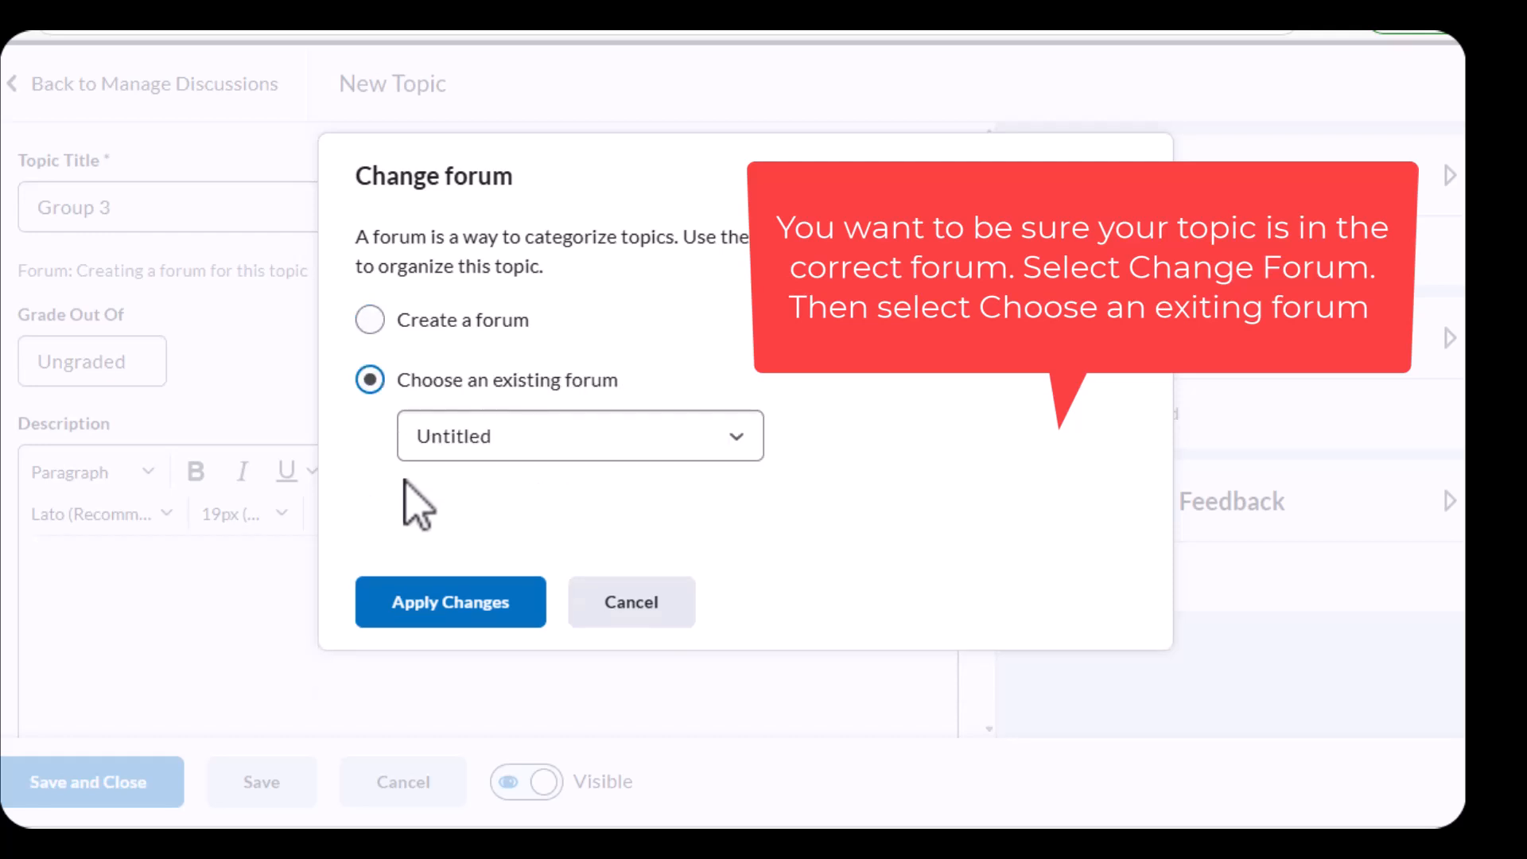
{"action": "left_click", "coordinate": [460, 433]}
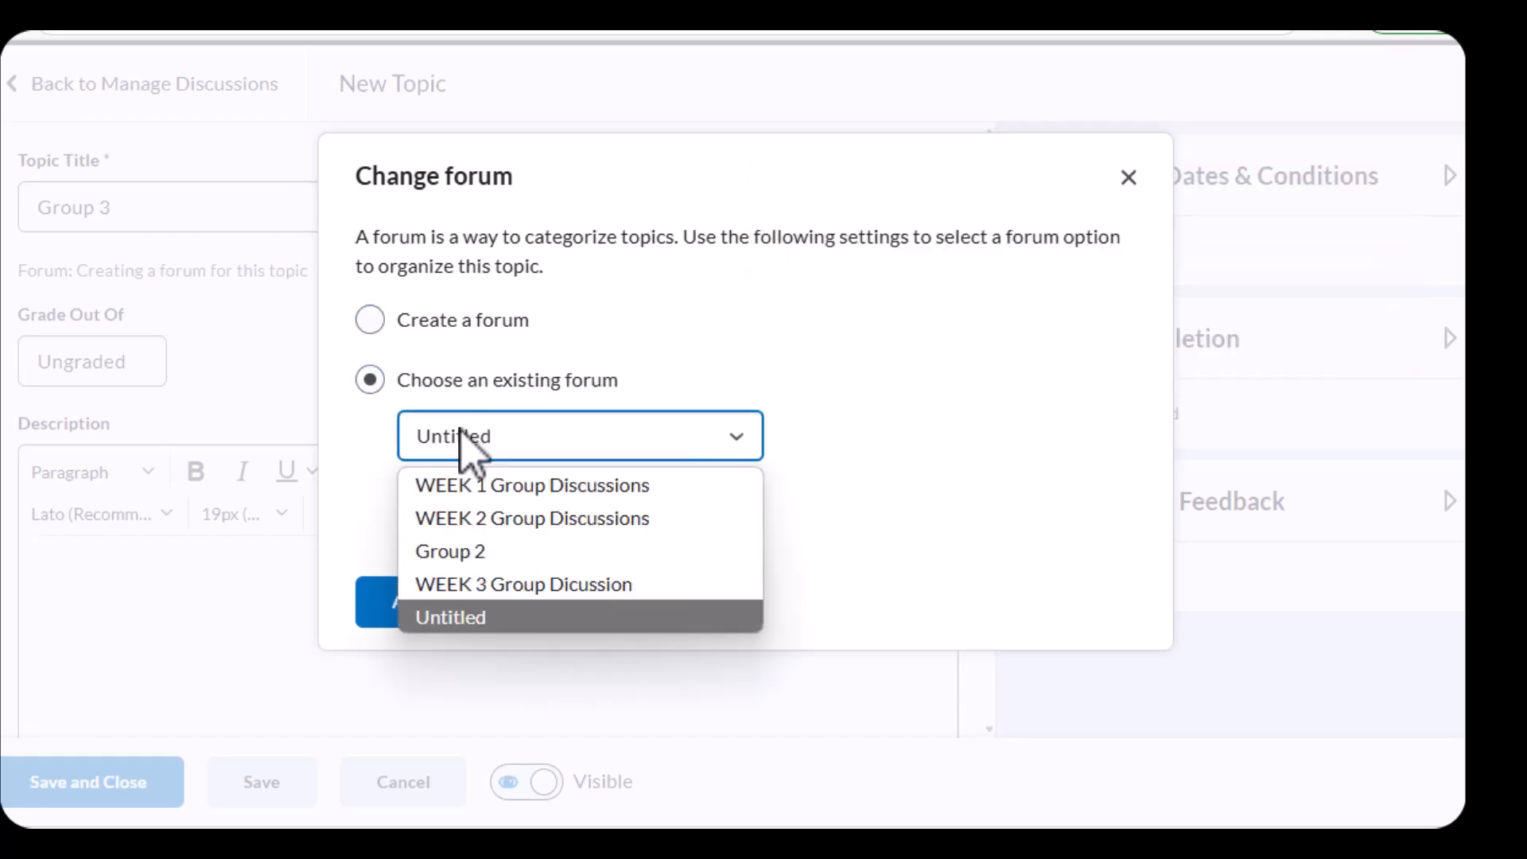
{"action": "left_click", "coordinate": [505, 588]}
{"action": "left_click", "coordinate": [478, 604]}
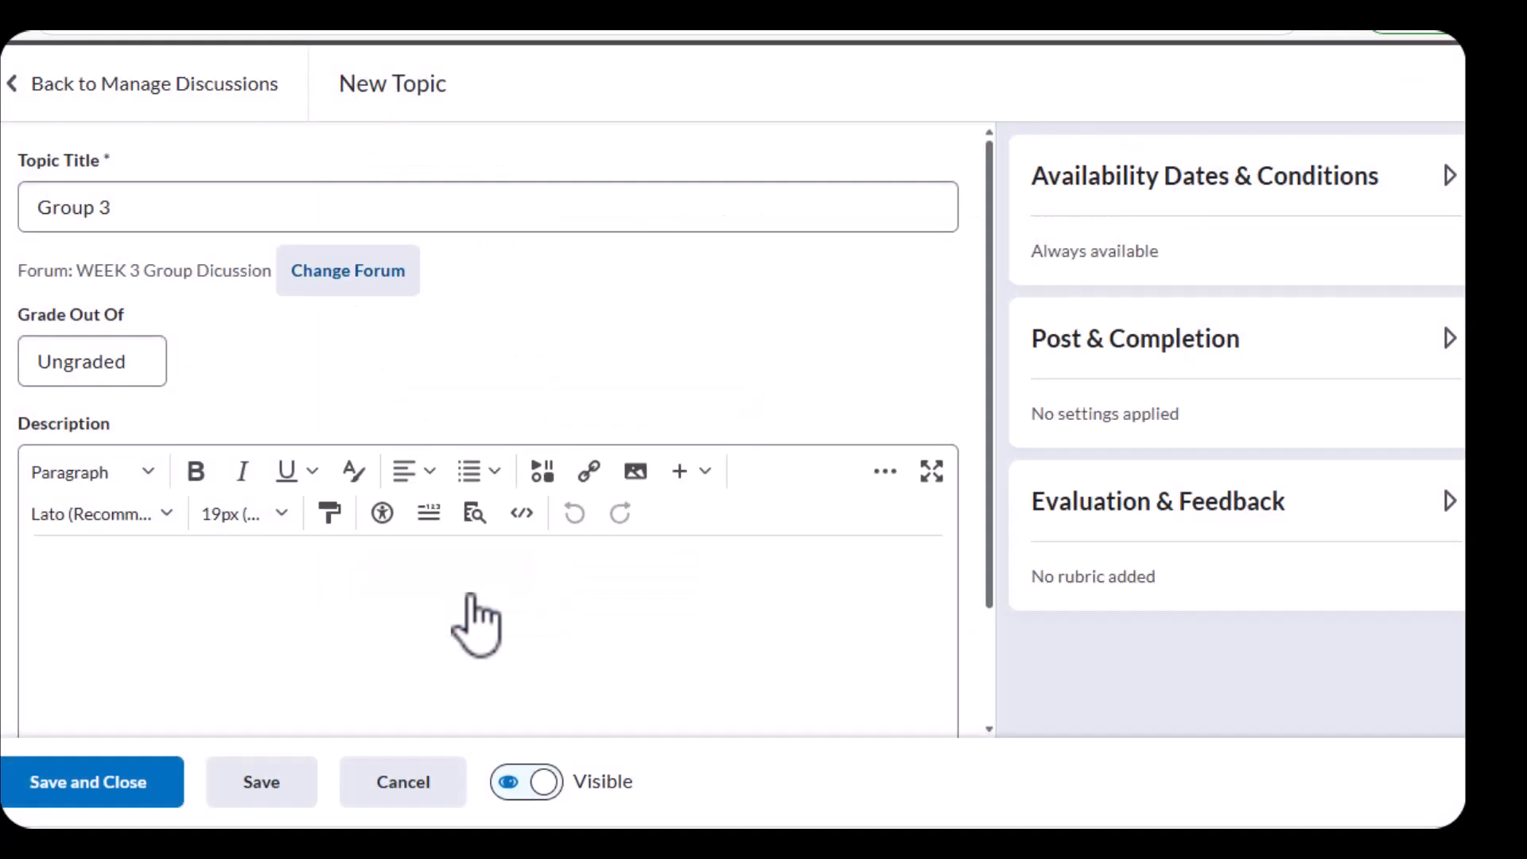
{"action": "left_click", "coordinate": [89, 800]}
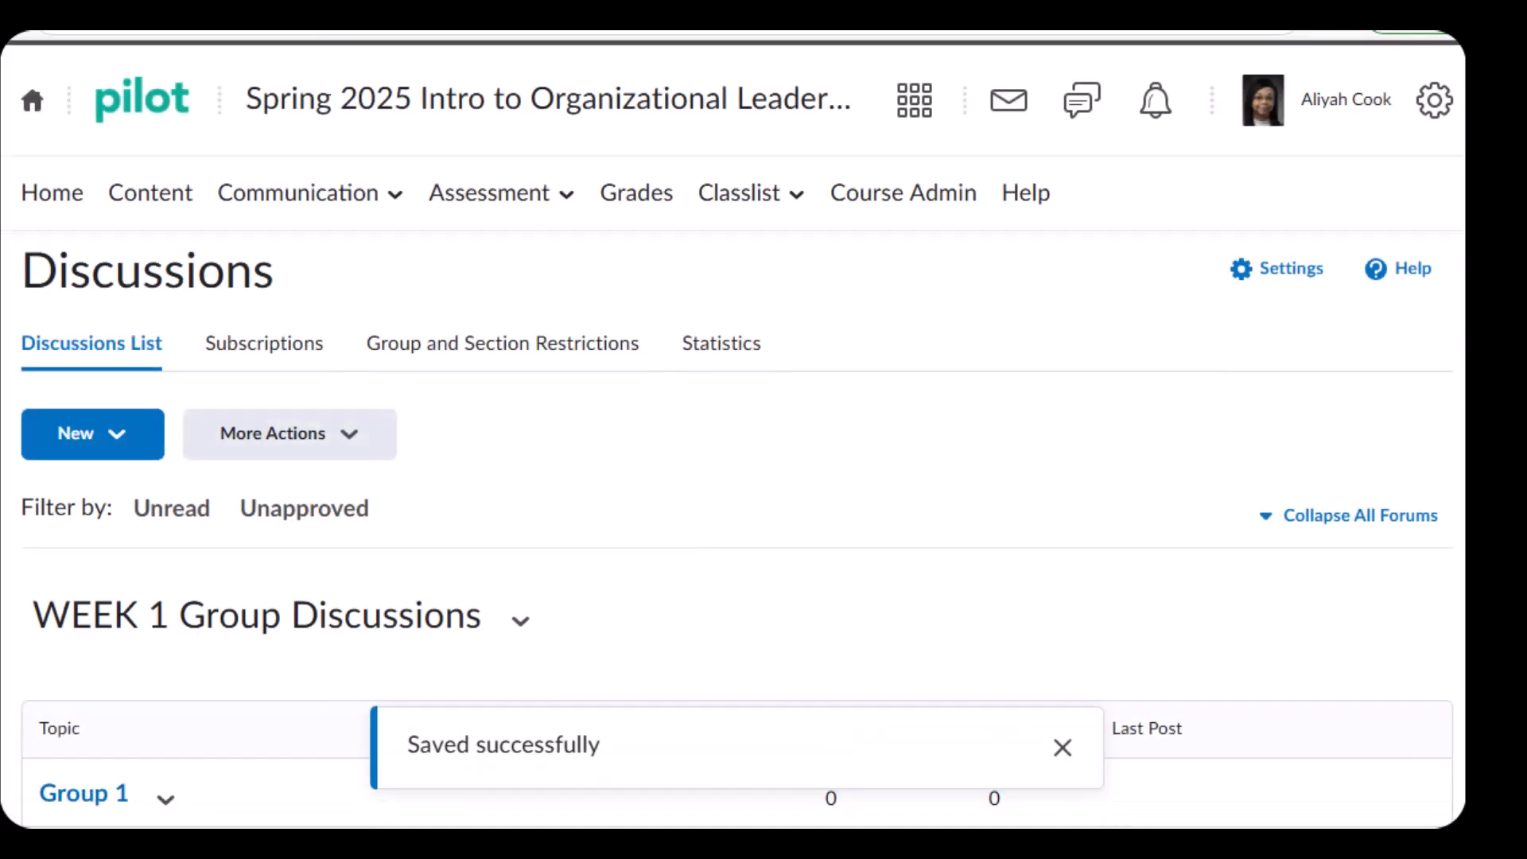
Create a forum titled "WEEK 4 Group Discussion", then save and close it.
{"action": "scroll", "coordinate": [736, 430], "scroll_direction": "down", "scroll_amount": 6}
{"action": "scroll", "coordinate": [736, 430], "scroll_direction": "down", "scroll_amount": 5}
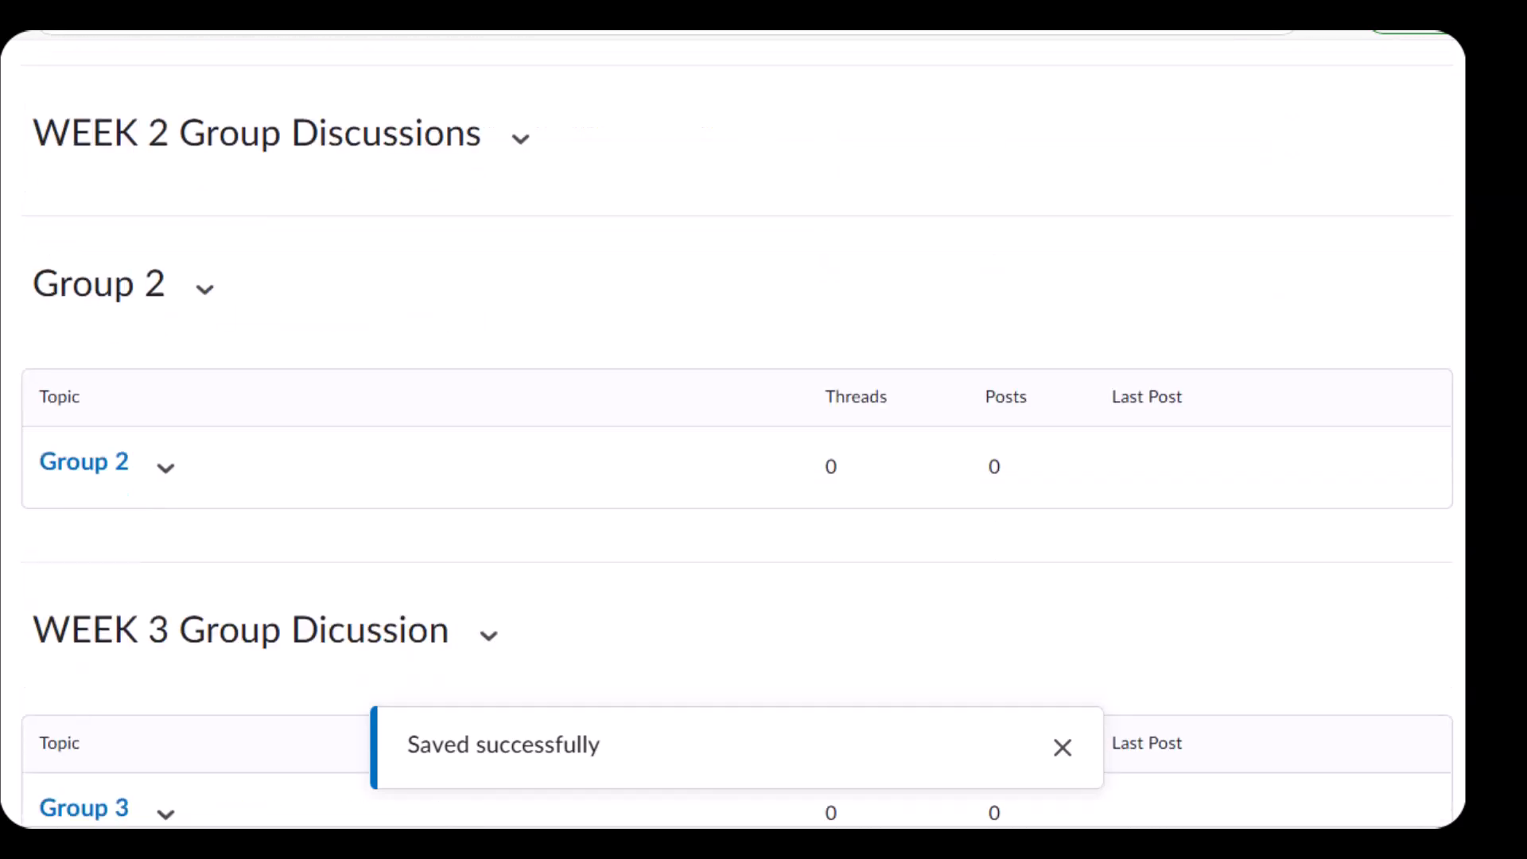
{"action": "scroll", "coordinate": [736, 429], "scroll_direction": "up", "scroll_amount": 5}
{"action": "scroll", "coordinate": [735, 429], "scroll_direction": "up", "scroll_amount": 4}
{"action": "scroll", "coordinate": [736, 430], "scroll_direction": "down", "scroll_amount": 7}
{"action": "scroll", "coordinate": [736, 430], "scroll_direction": "up", "scroll_amount": 9}
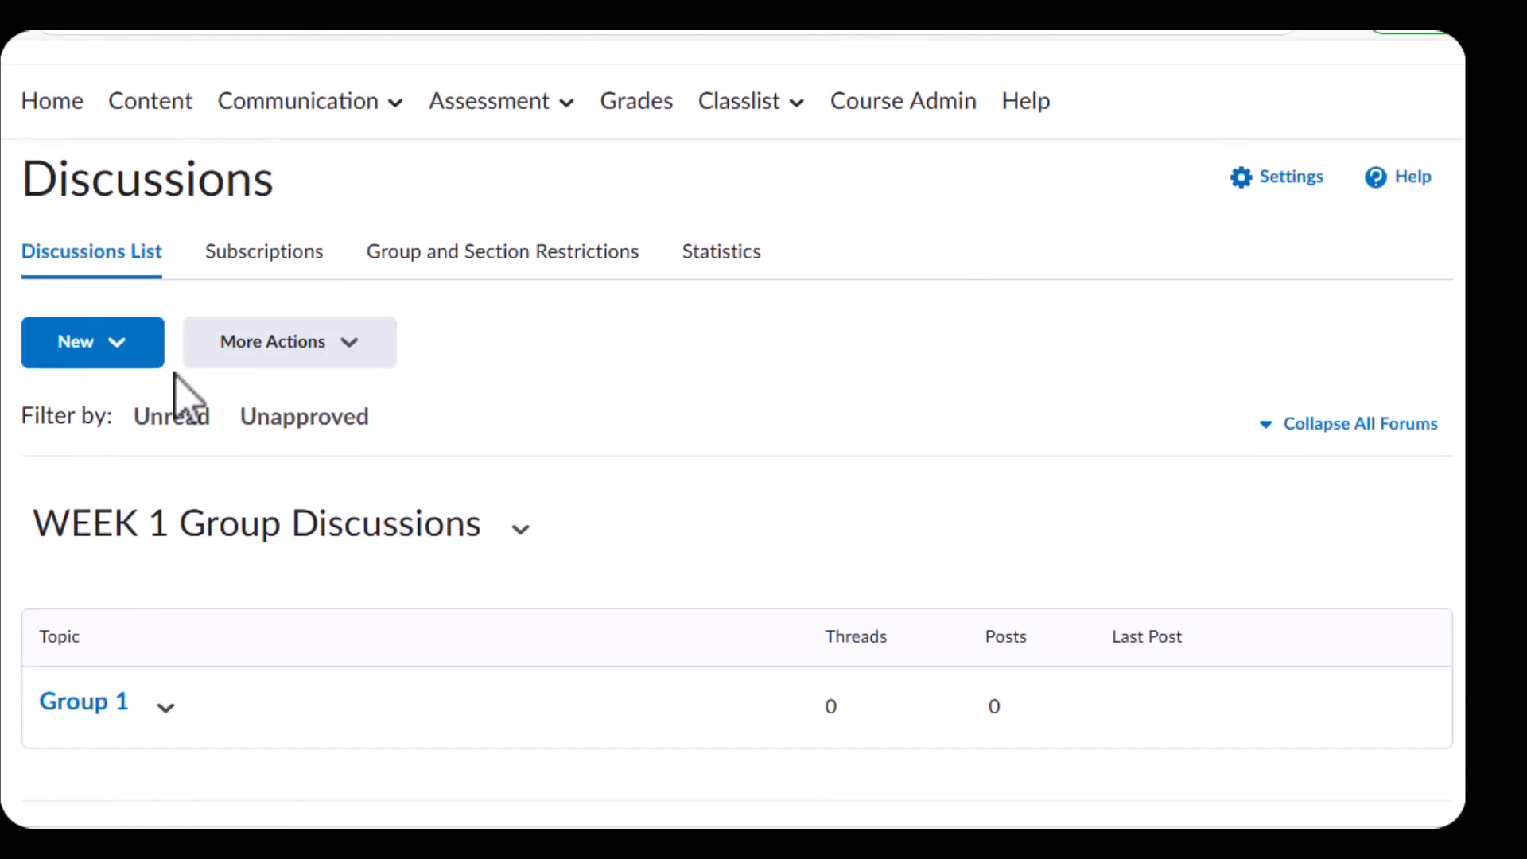
{"action": "left_click_drag", "start_coordinate": [112, 372], "coordinate": [103, 351]}
{"action": "double_click", "coordinate": [103, 351]}
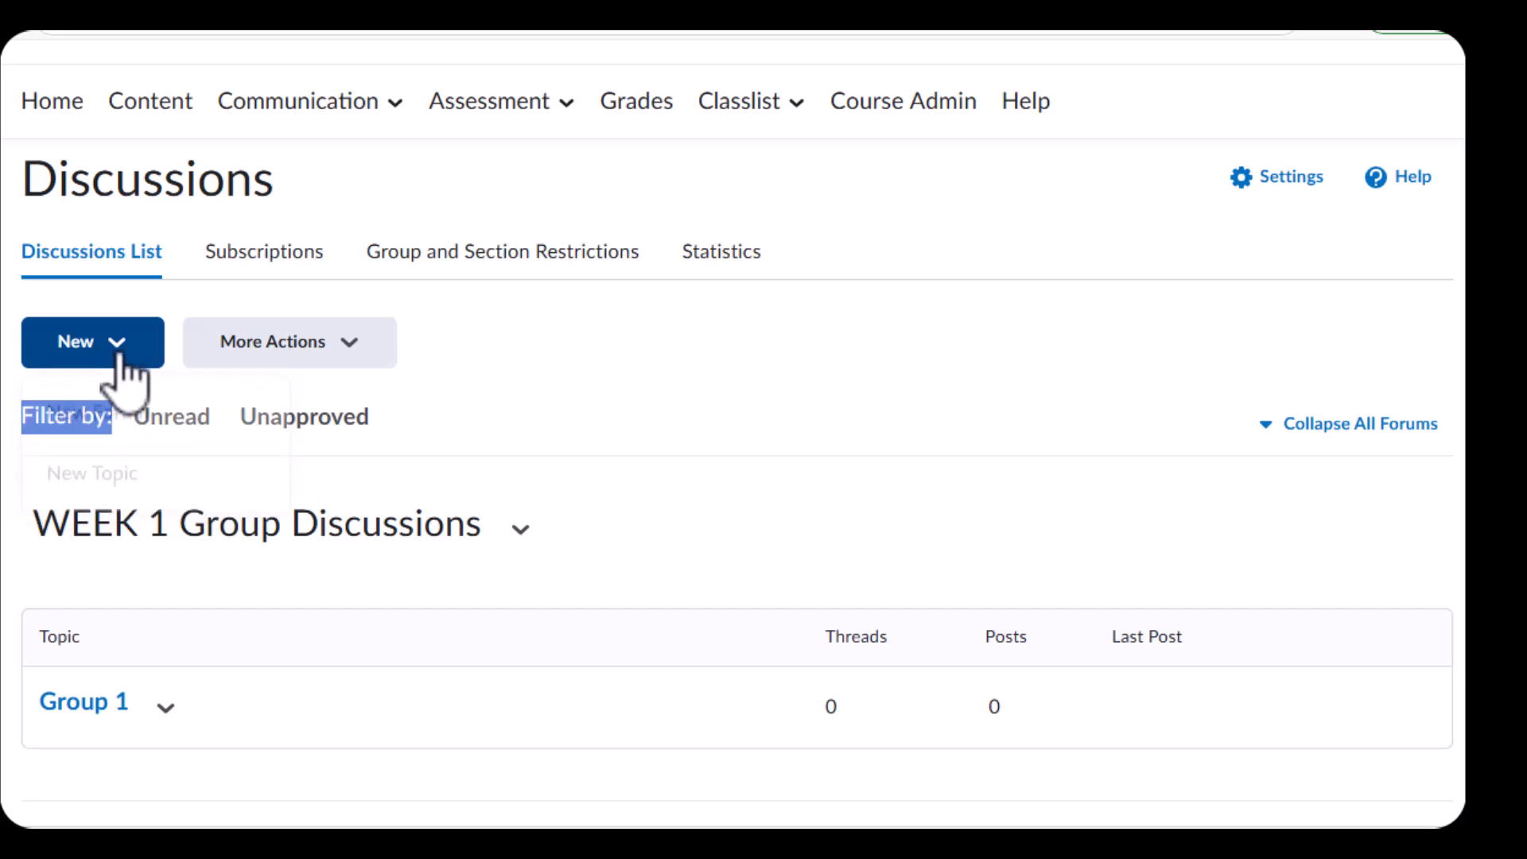
{"action": "left_click", "coordinate": [119, 358]}
{"action": "left_click", "coordinate": [156, 422]}
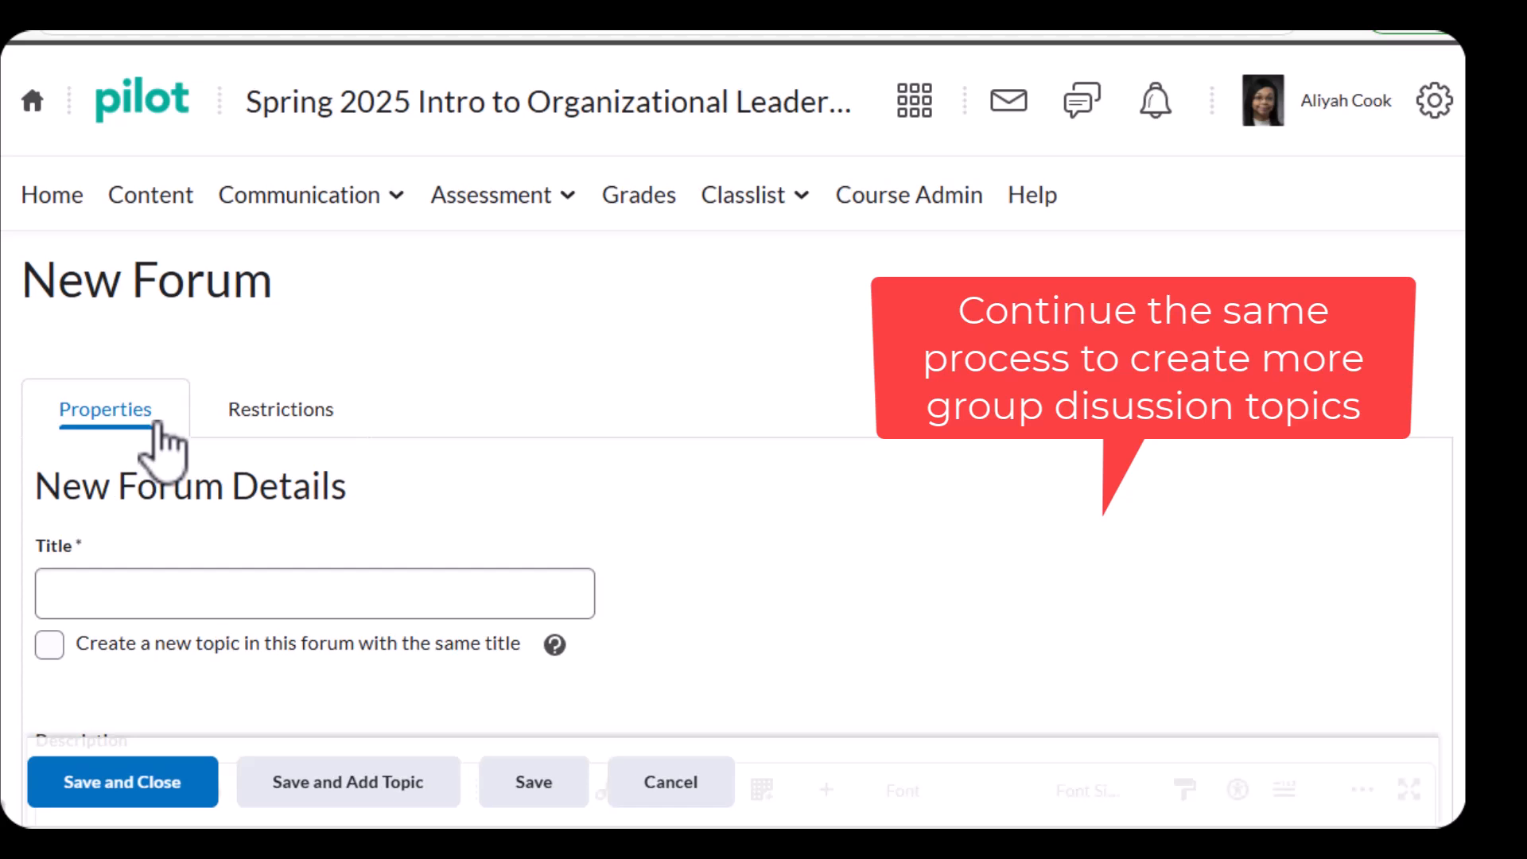
{"action": "left_click", "coordinate": [208, 593]}
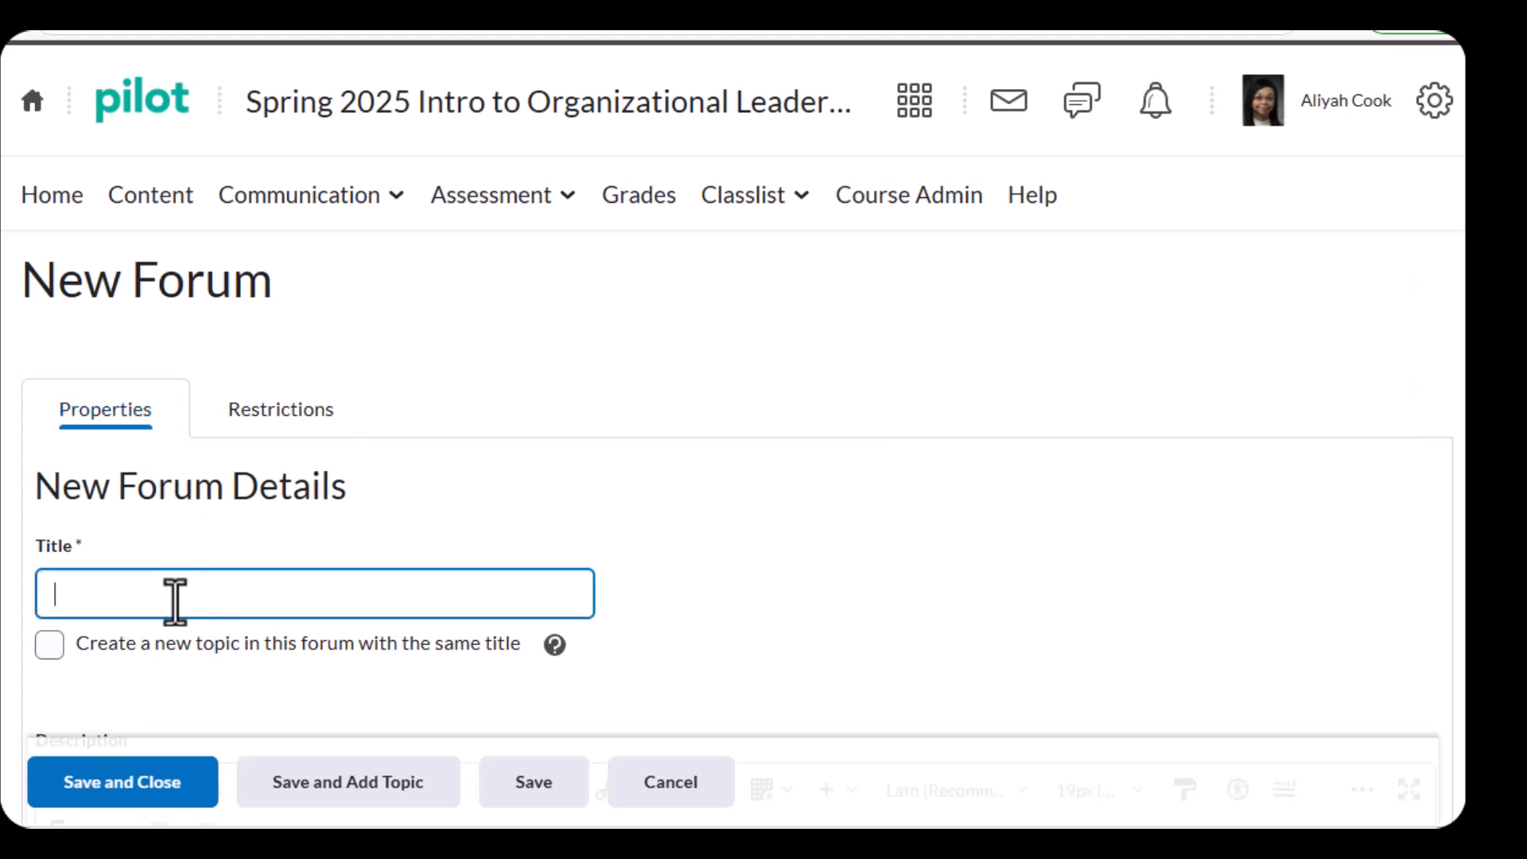
{"action": "type", "text": "WEEK 4 Group Discussion"}
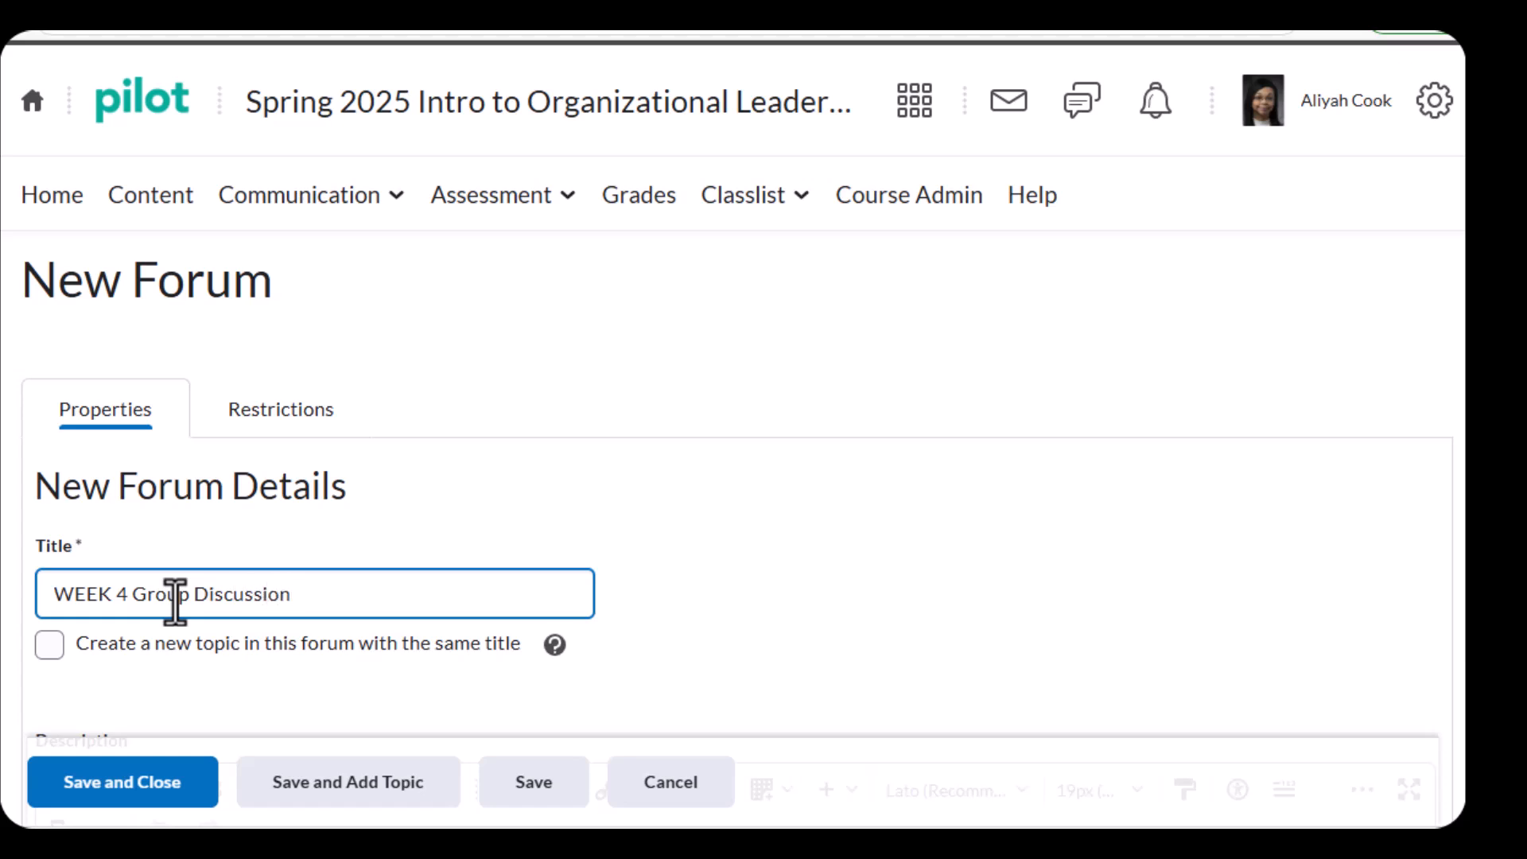
{"action": "left_click", "coordinate": [156, 793]}
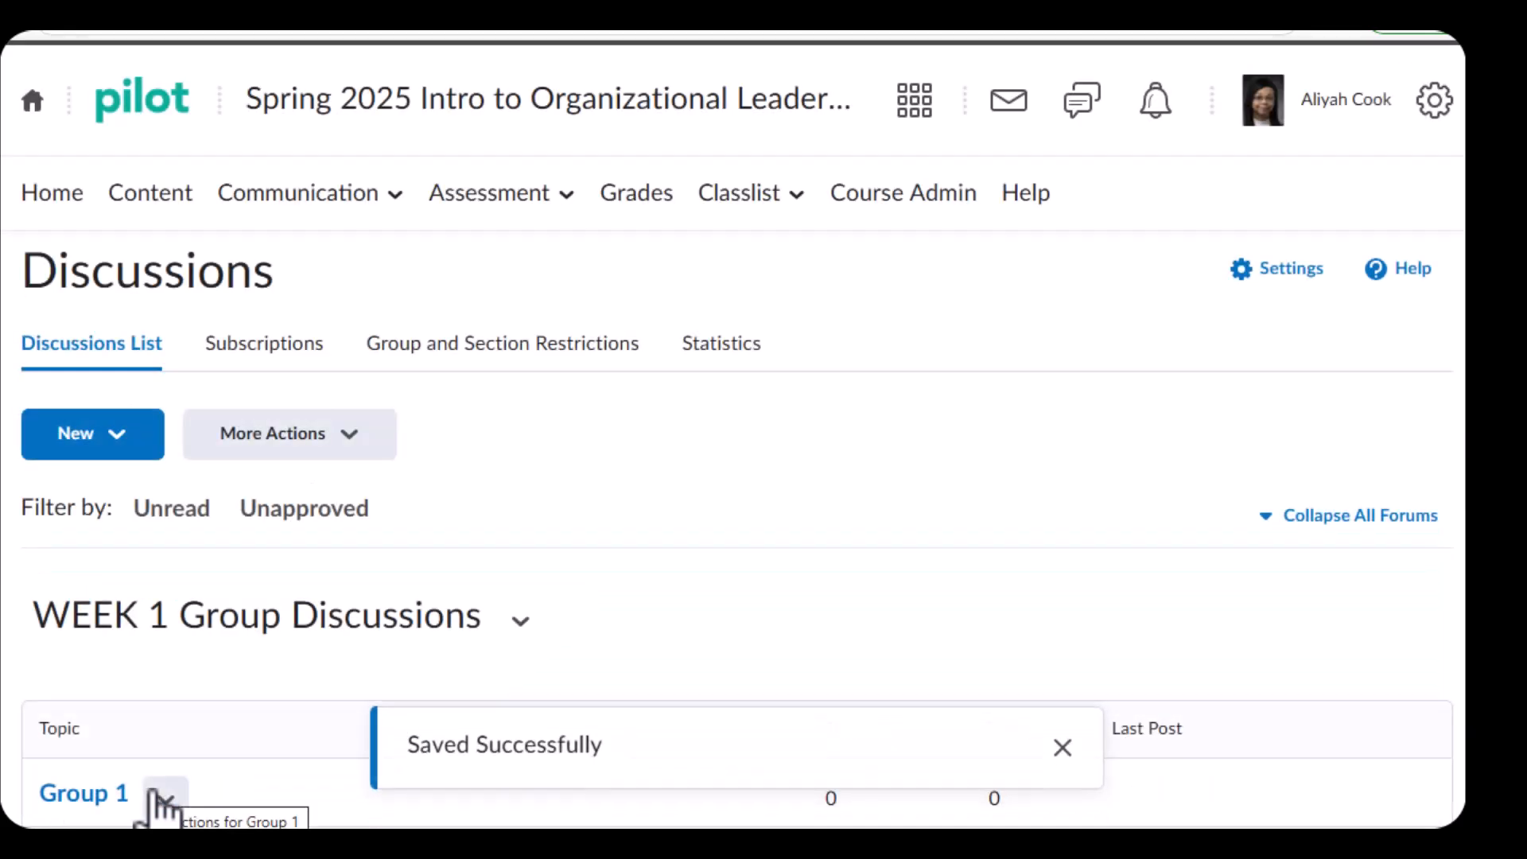
Start a new discussion topic and replace its default title with "Group 4".
{"action": "left_click", "coordinate": [109, 450]}
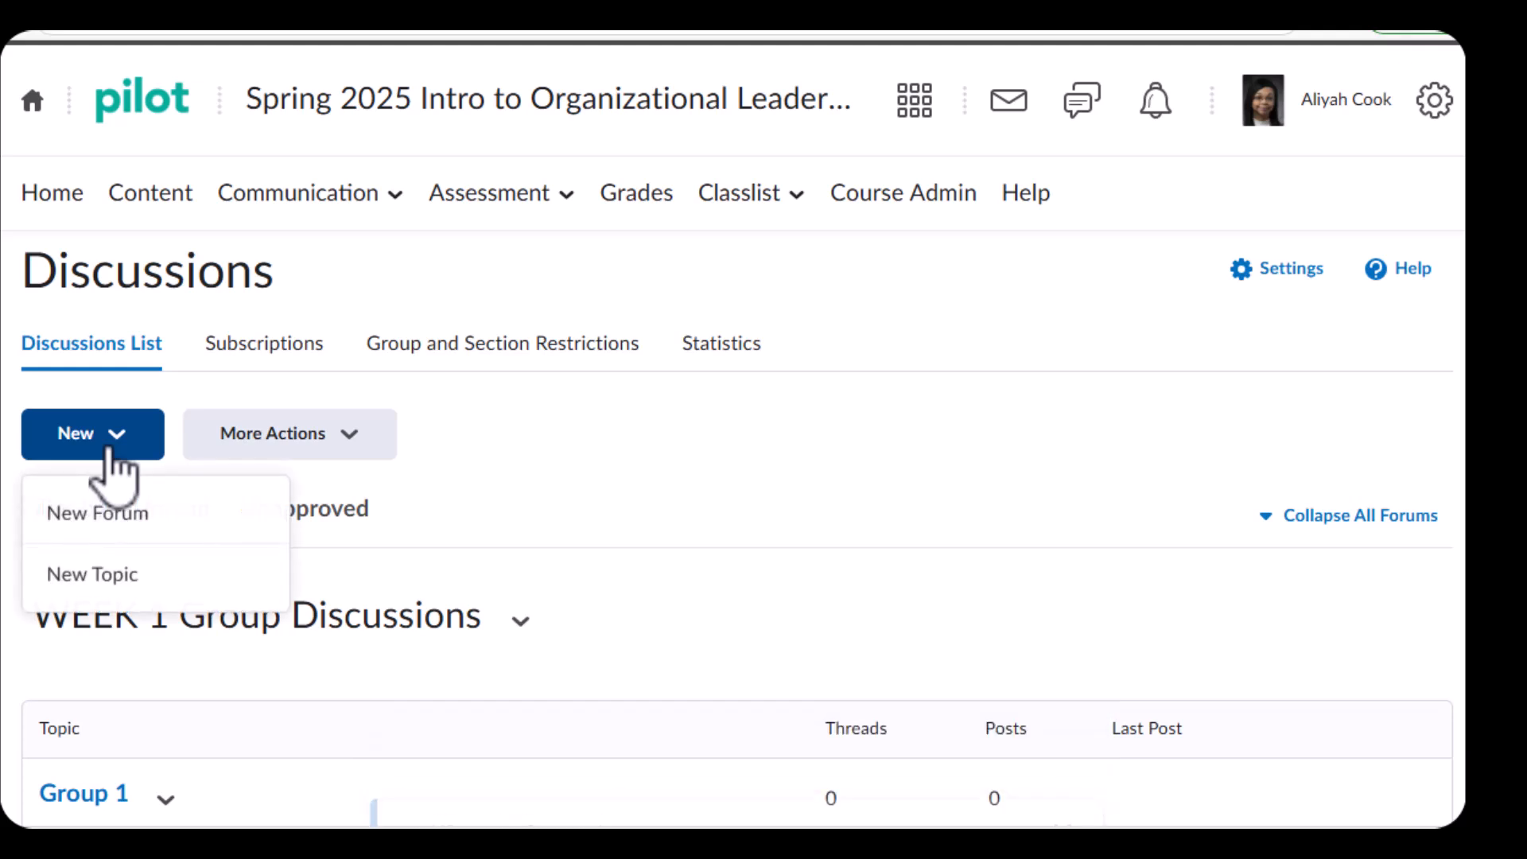
{"action": "left_click", "coordinate": [116, 591]}
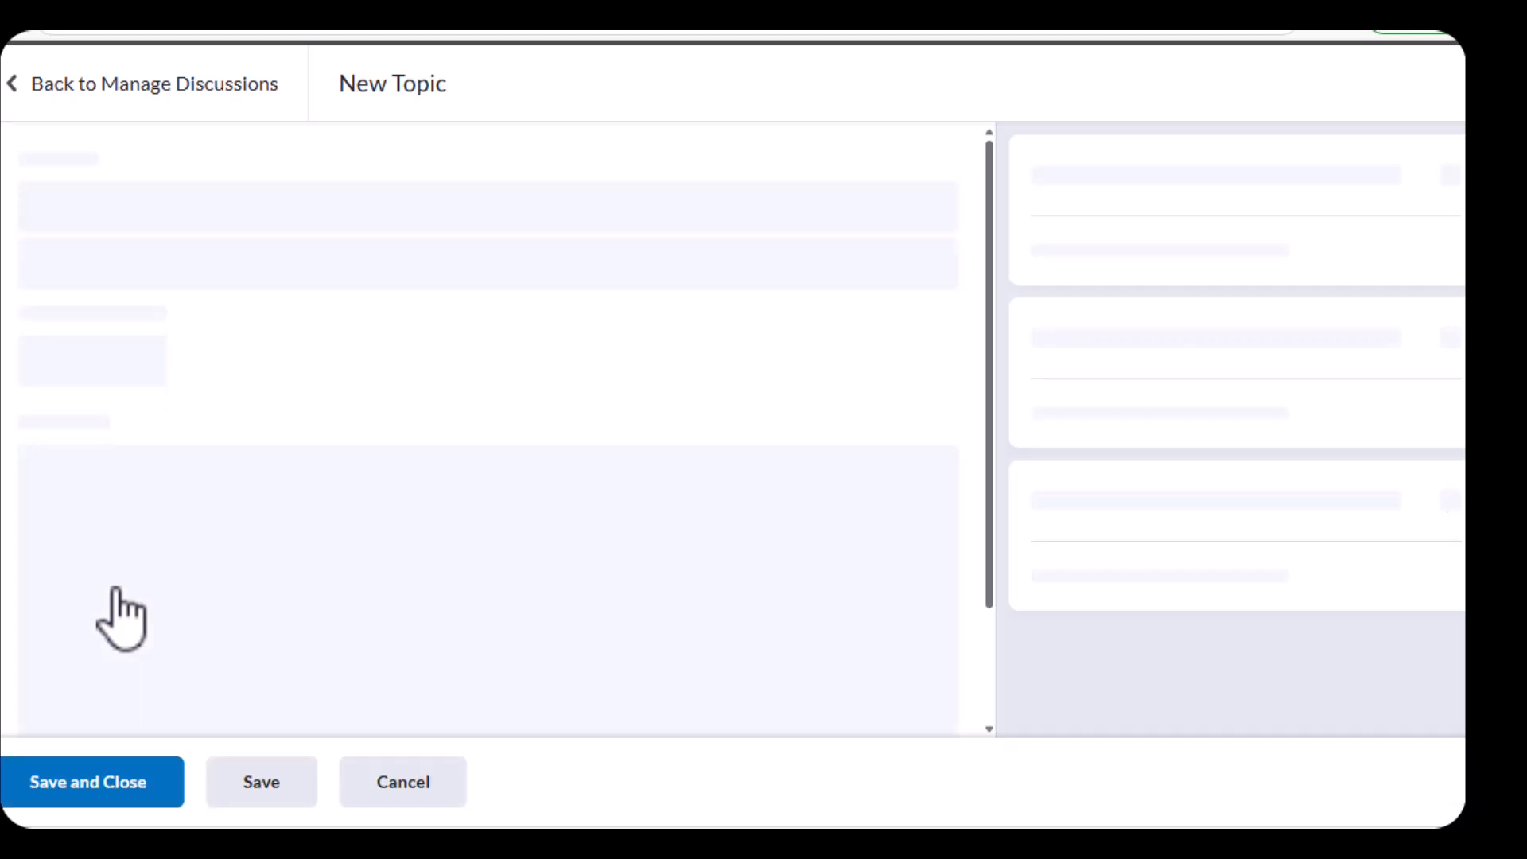
{"action": "left_click", "coordinate": [120, 208]}
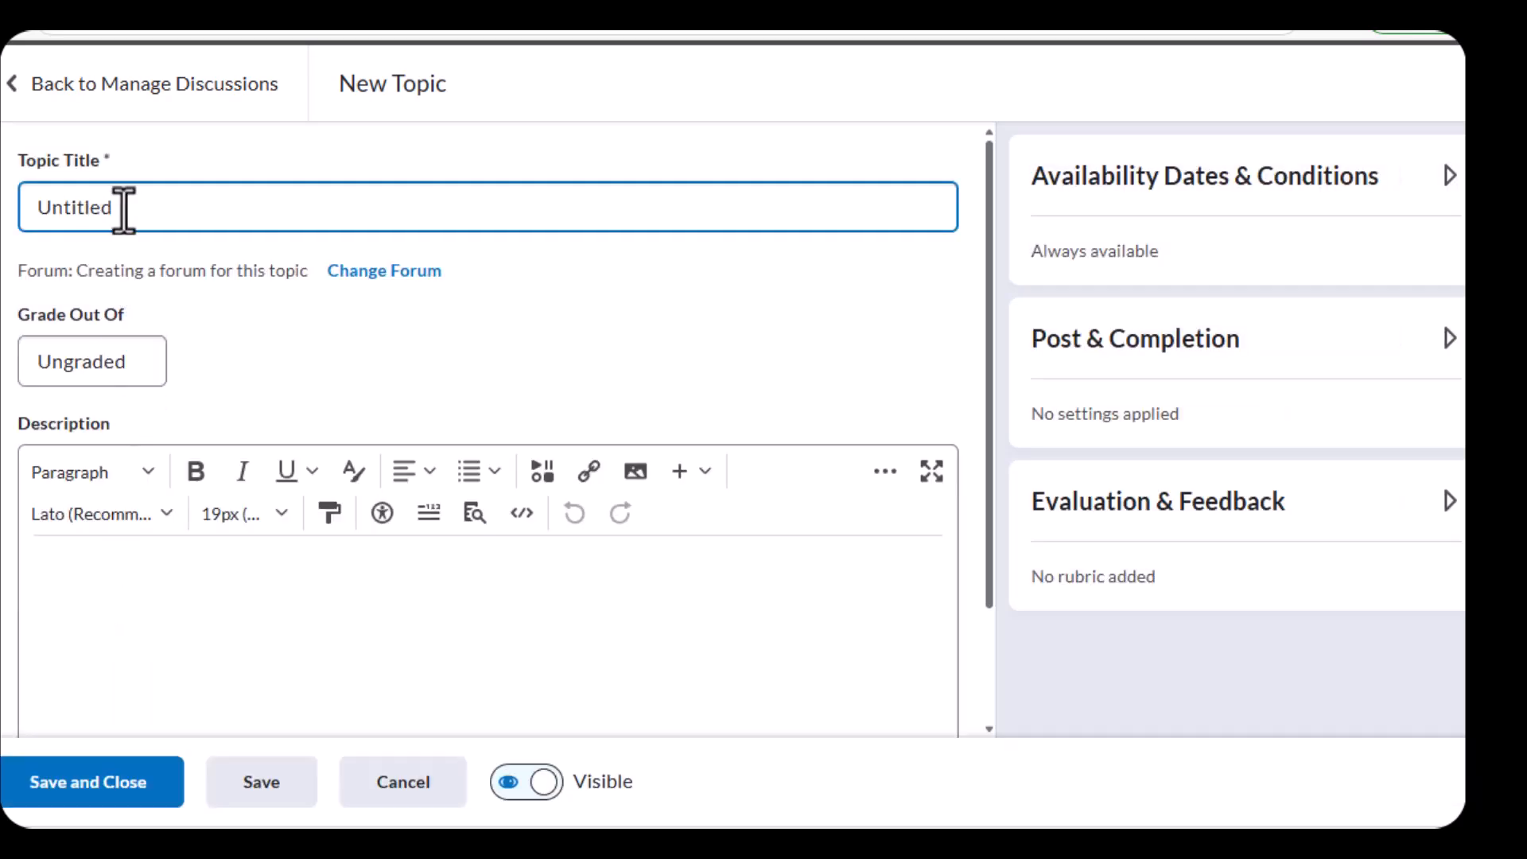
{"action": "double_click", "coordinate": [120, 208]}
{"action": "key", "text": "BackSpace"}
{"action": "type", "text": "G"}
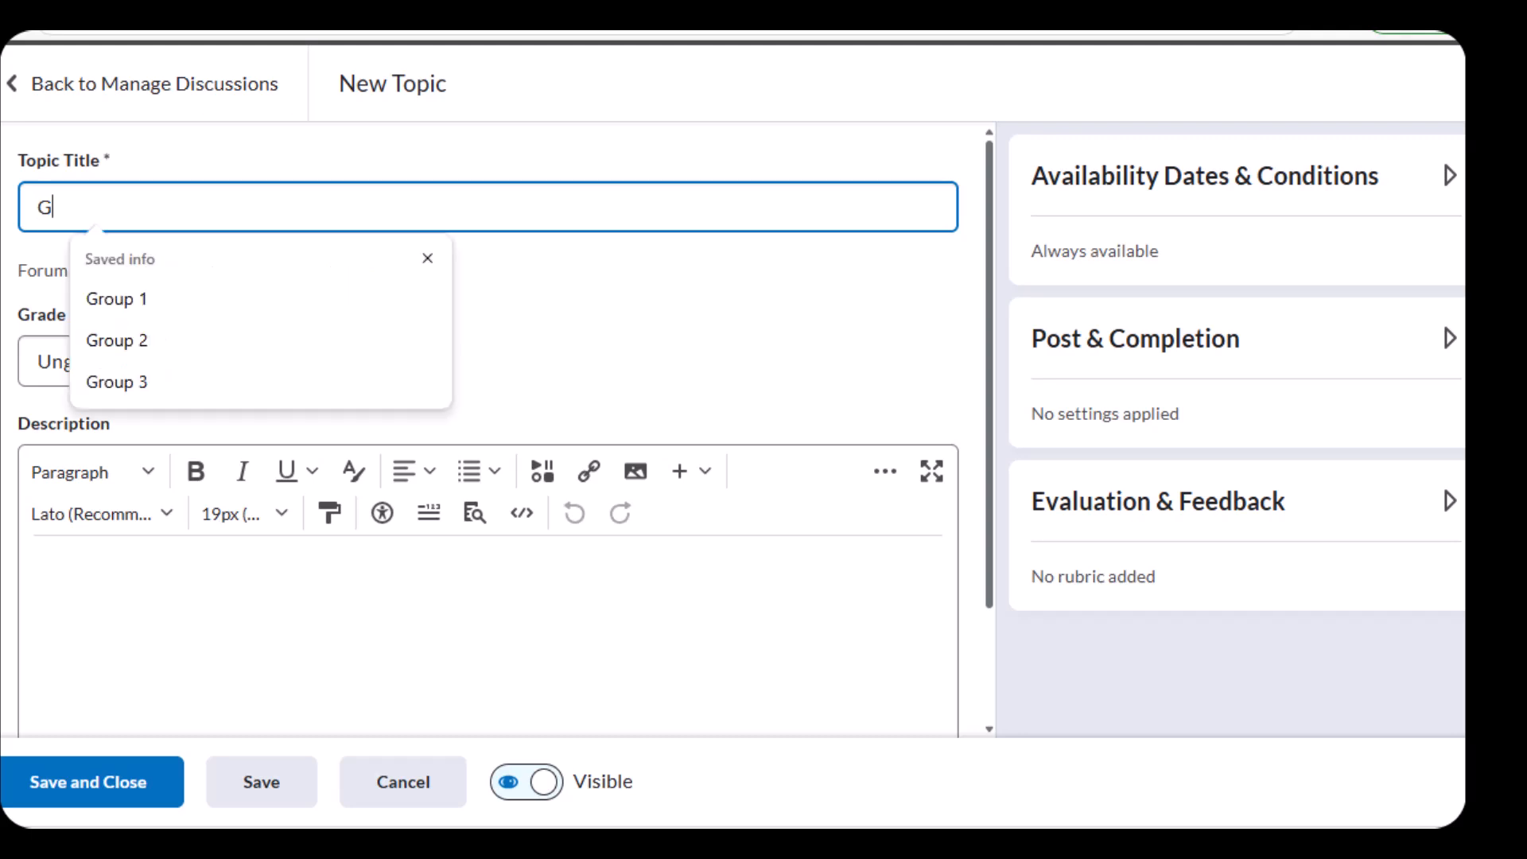
{"action": "type", "text": "roup 4"}
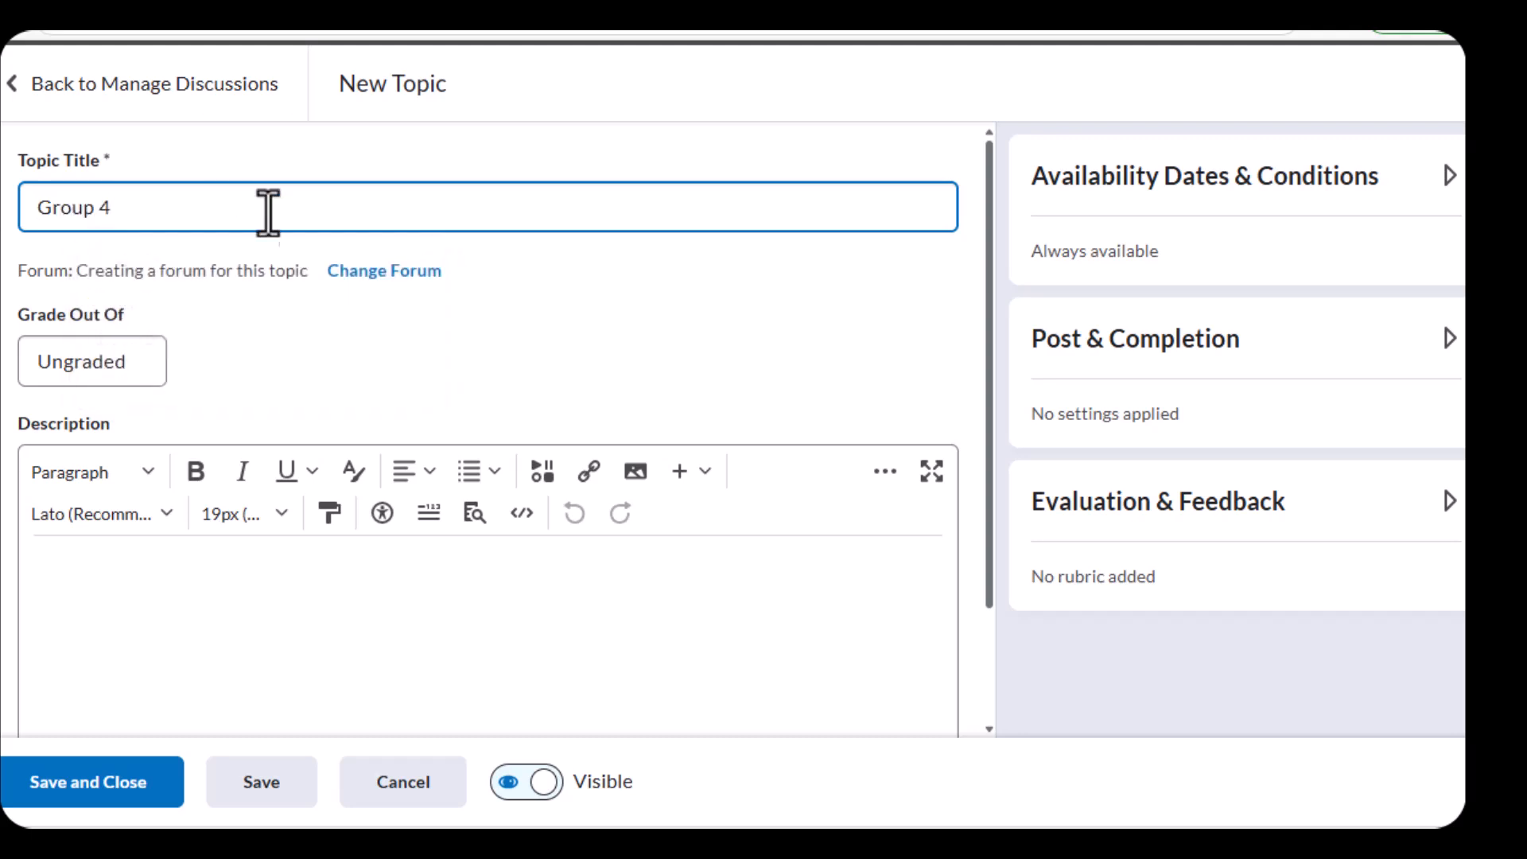
Assign the Group 4 topic to the existing forum "WEEK 4 Group Discussion", then save and close the topic.
{"action": "left_click", "coordinate": [442, 288]}
{"action": "left_click", "coordinate": [491, 401]}
{"action": "left_click", "coordinate": [383, 483]}
{"action": "left_click", "coordinate": [499, 436]}
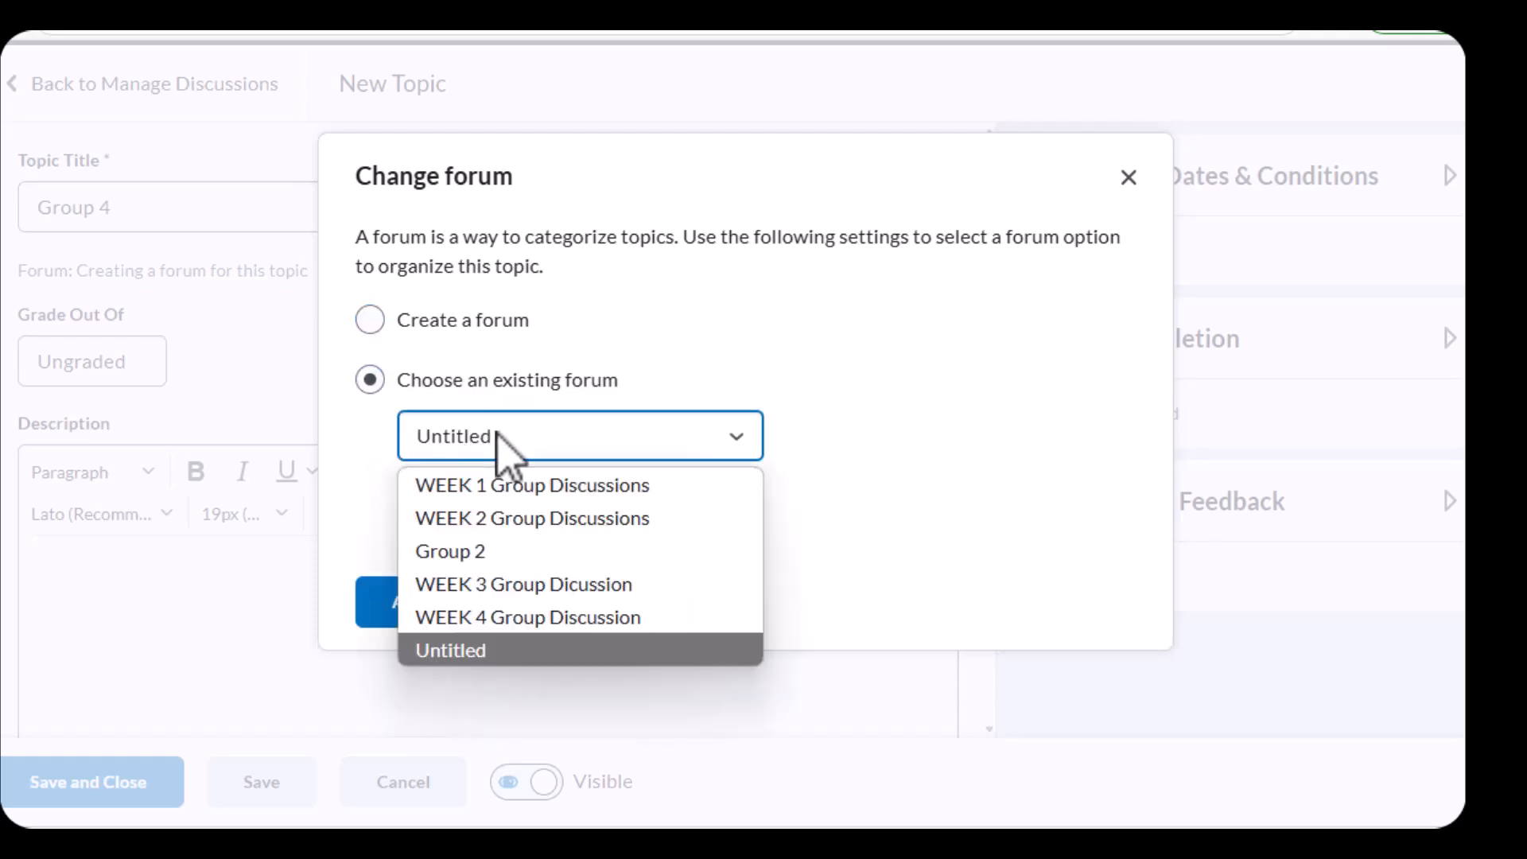
{"action": "left_click", "coordinate": [478, 619]}
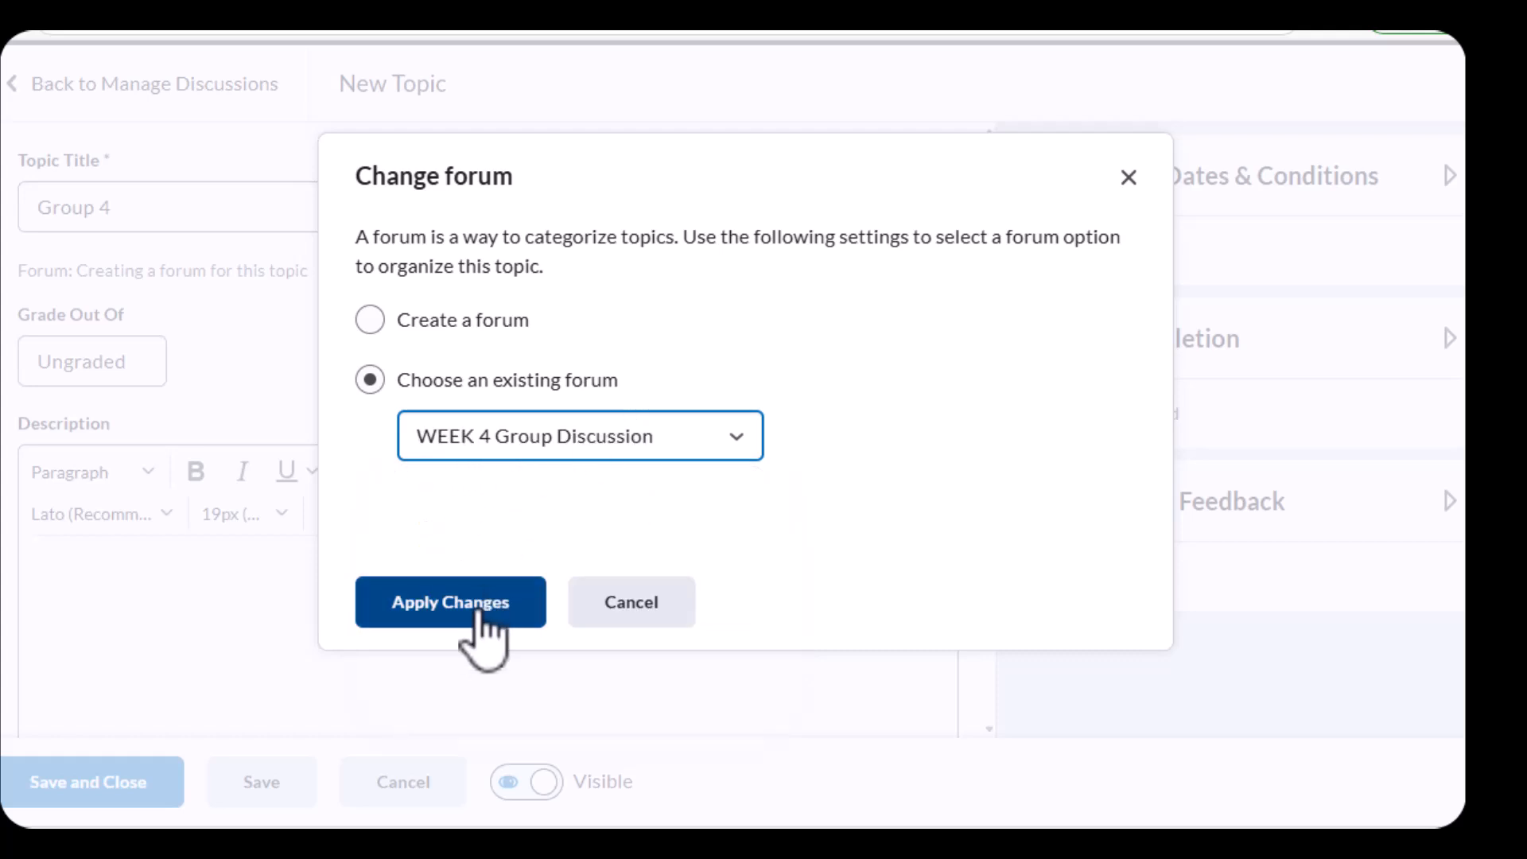
{"action": "left_click", "coordinate": [451, 603]}
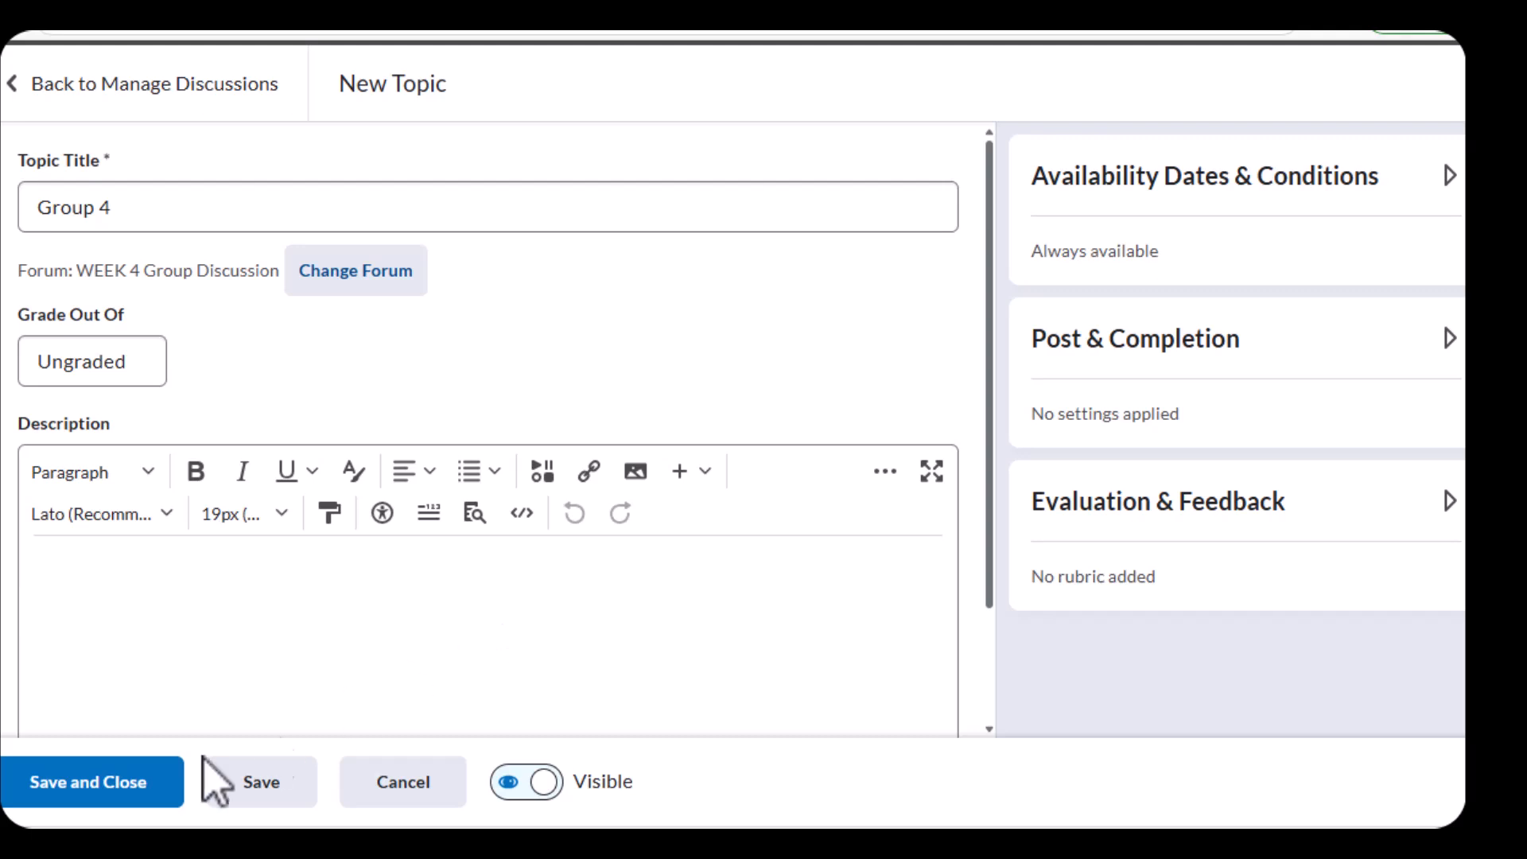
{"action": "left_click", "coordinate": [57, 810]}
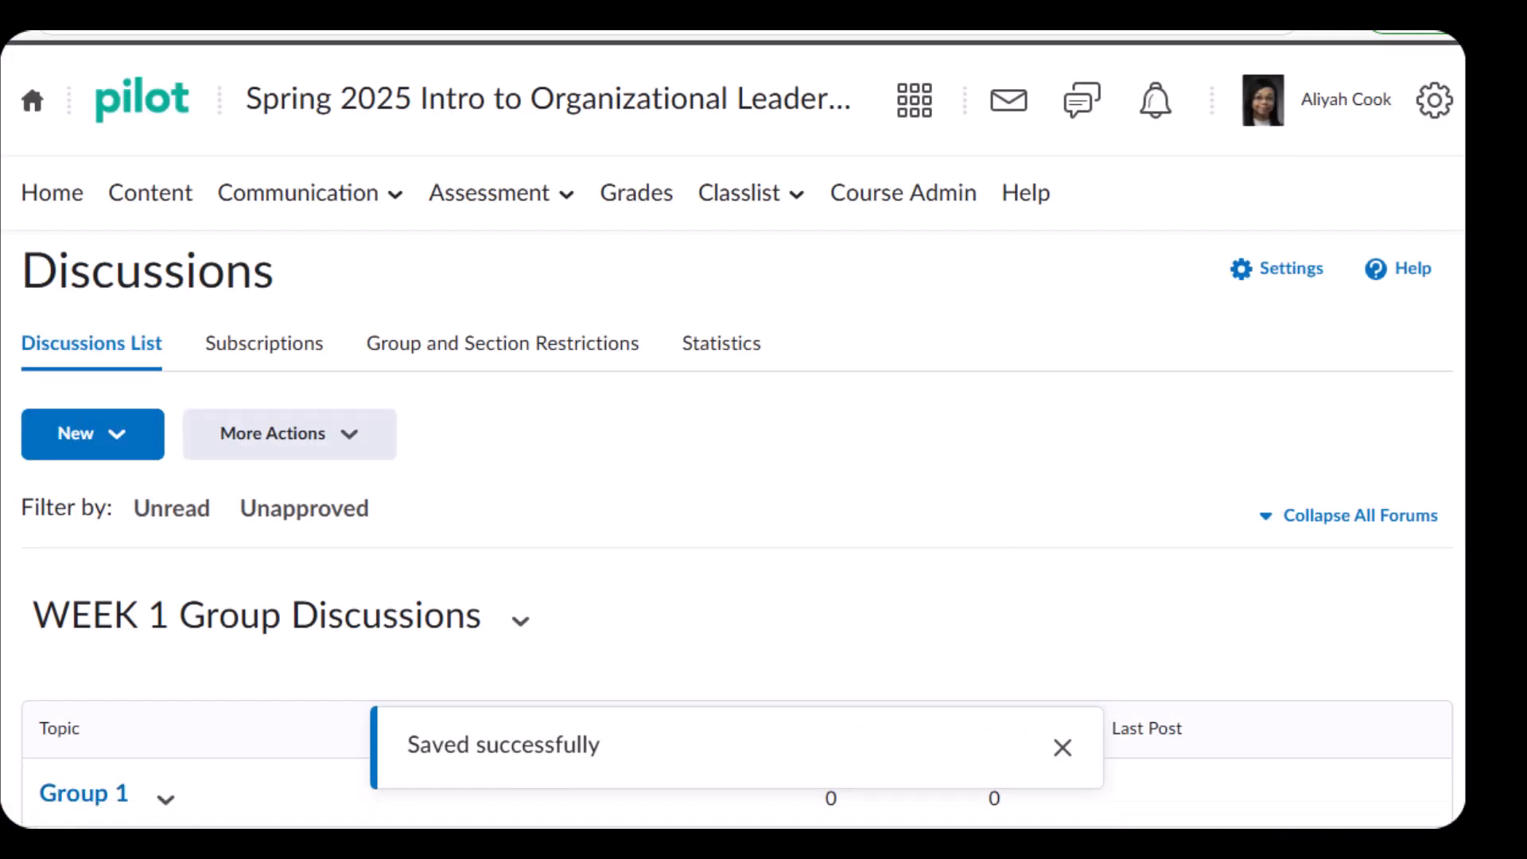
Create a forum titled "WEEKLY 5 Group Discussion", then save and close it.
{"action": "scroll", "coordinate": [732, 430], "scroll_direction": "down", "scroll_amount": 5}
{"action": "scroll", "coordinate": [731, 430], "scroll_direction": "down", "scroll_amount": 5}
{"action": "scroll", "coordinate": [732, 429], "scroll_direction": "down", "scroll_amount": 5}
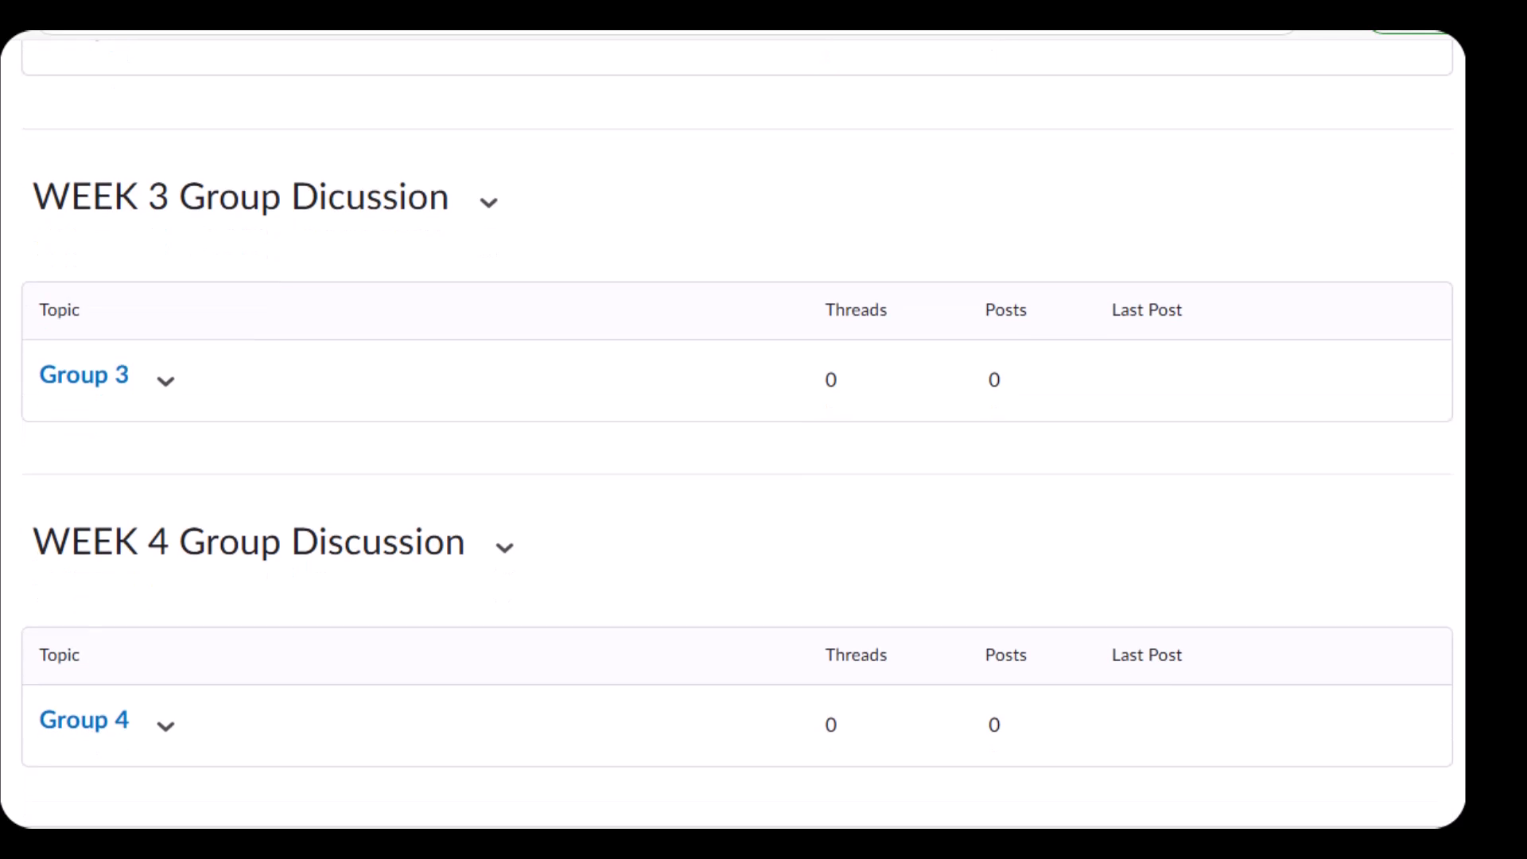
{"action": "scroll", "coordinate": [1190, 415], "scroll_direction": "up", "scroll_amount": 15}
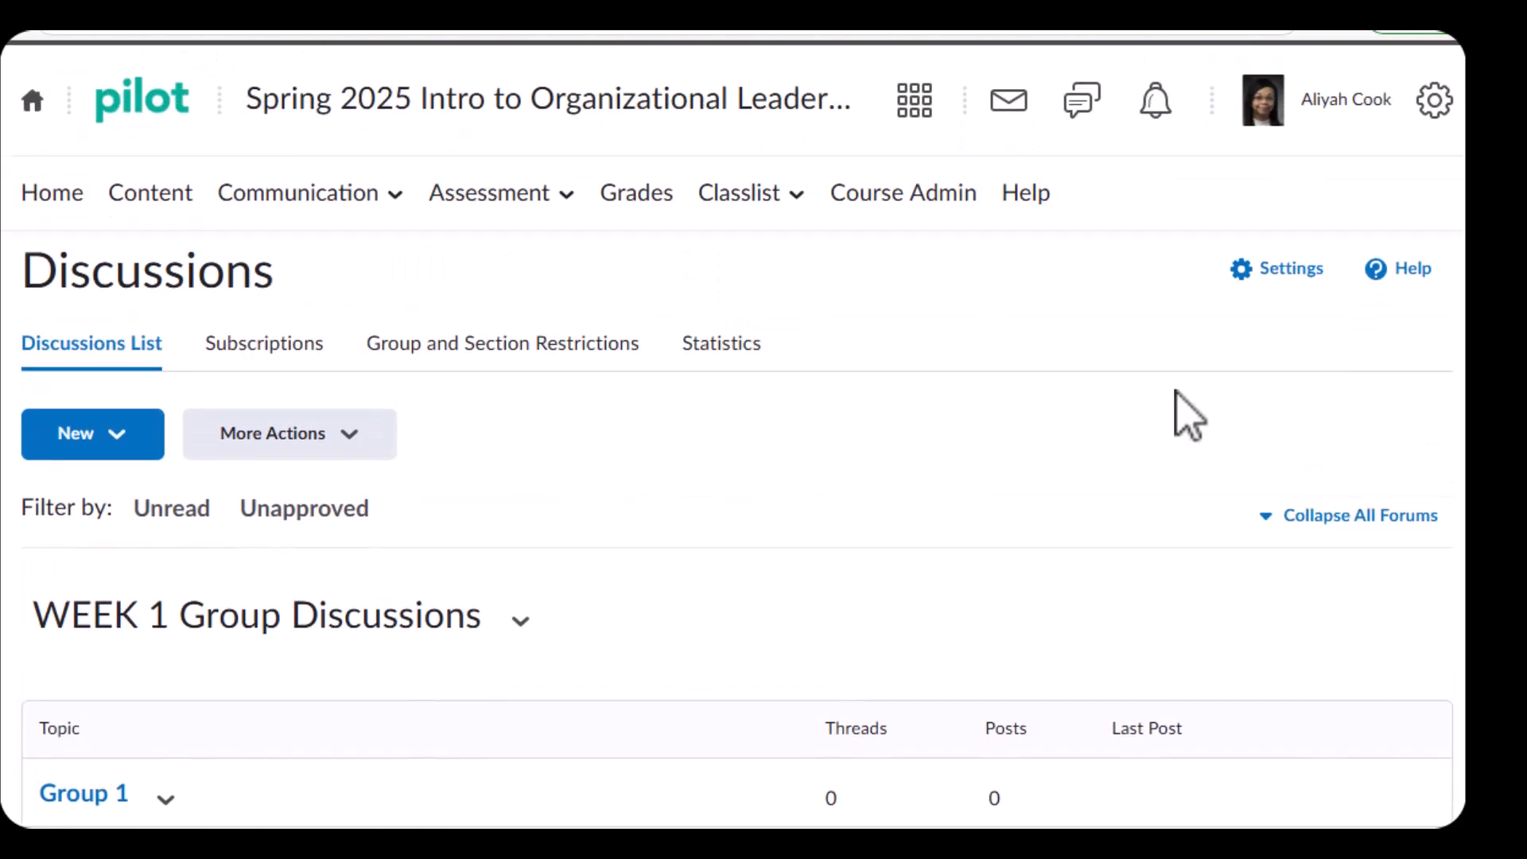
{"action": "left_click", "coordinate": [98, 436]}
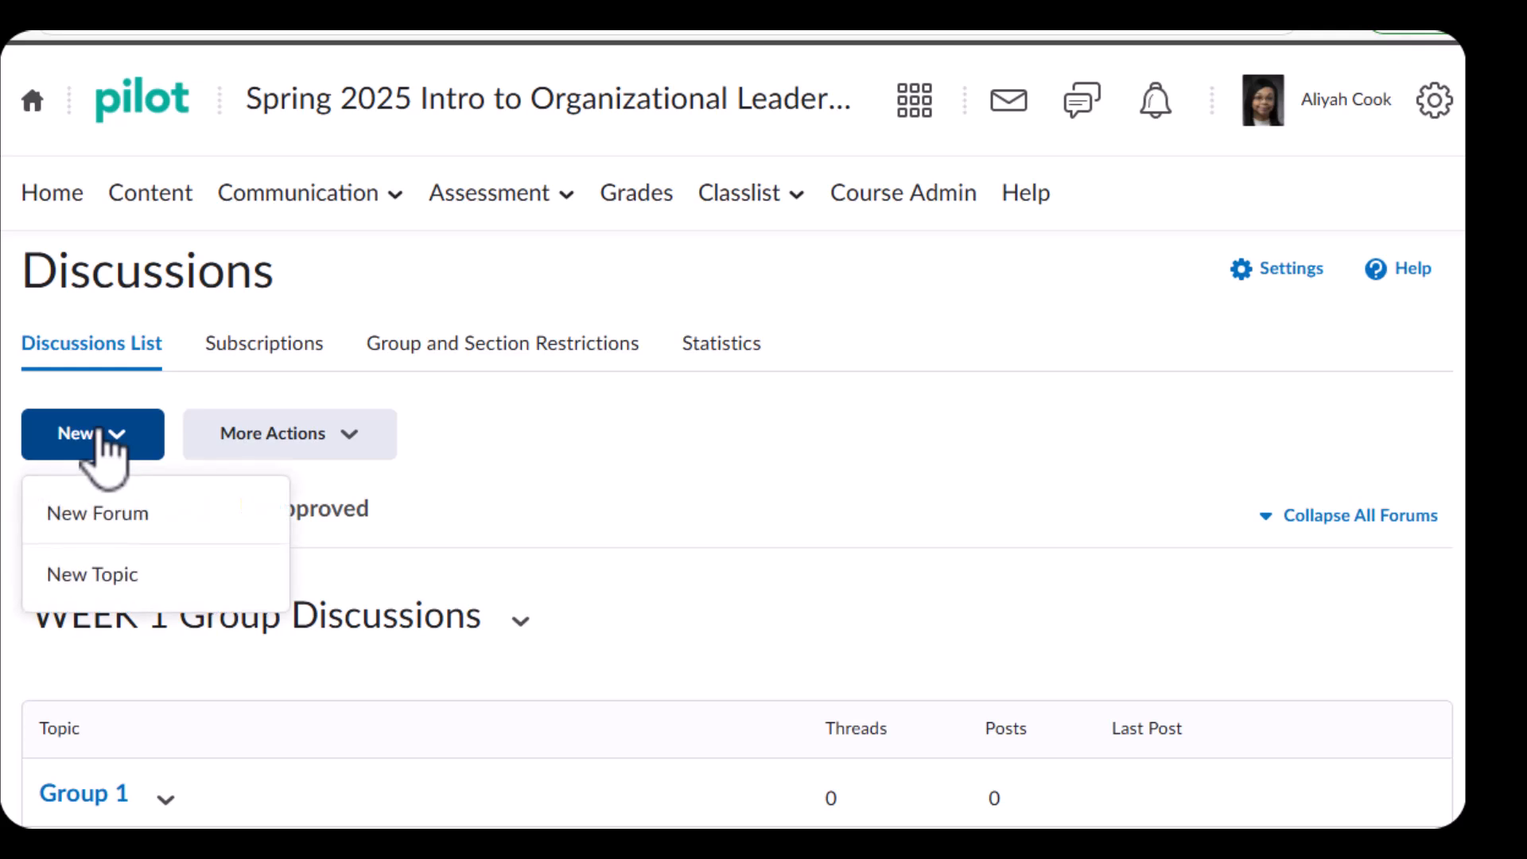
{"action": "left_click", "coordinate": [140, 513]}
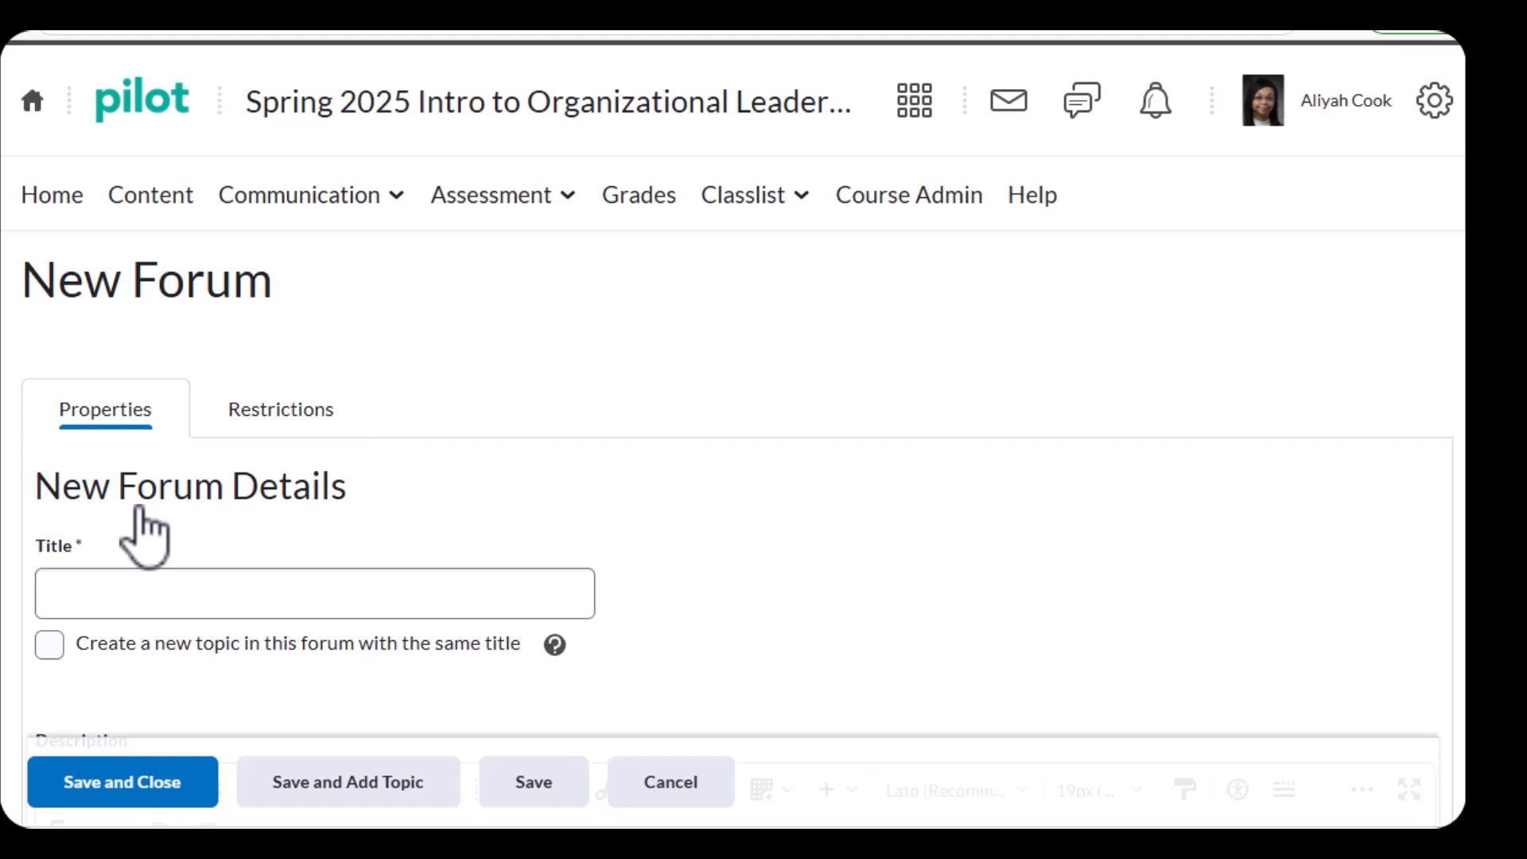
{"action": "left_click", "coordinate": [108, 612]}
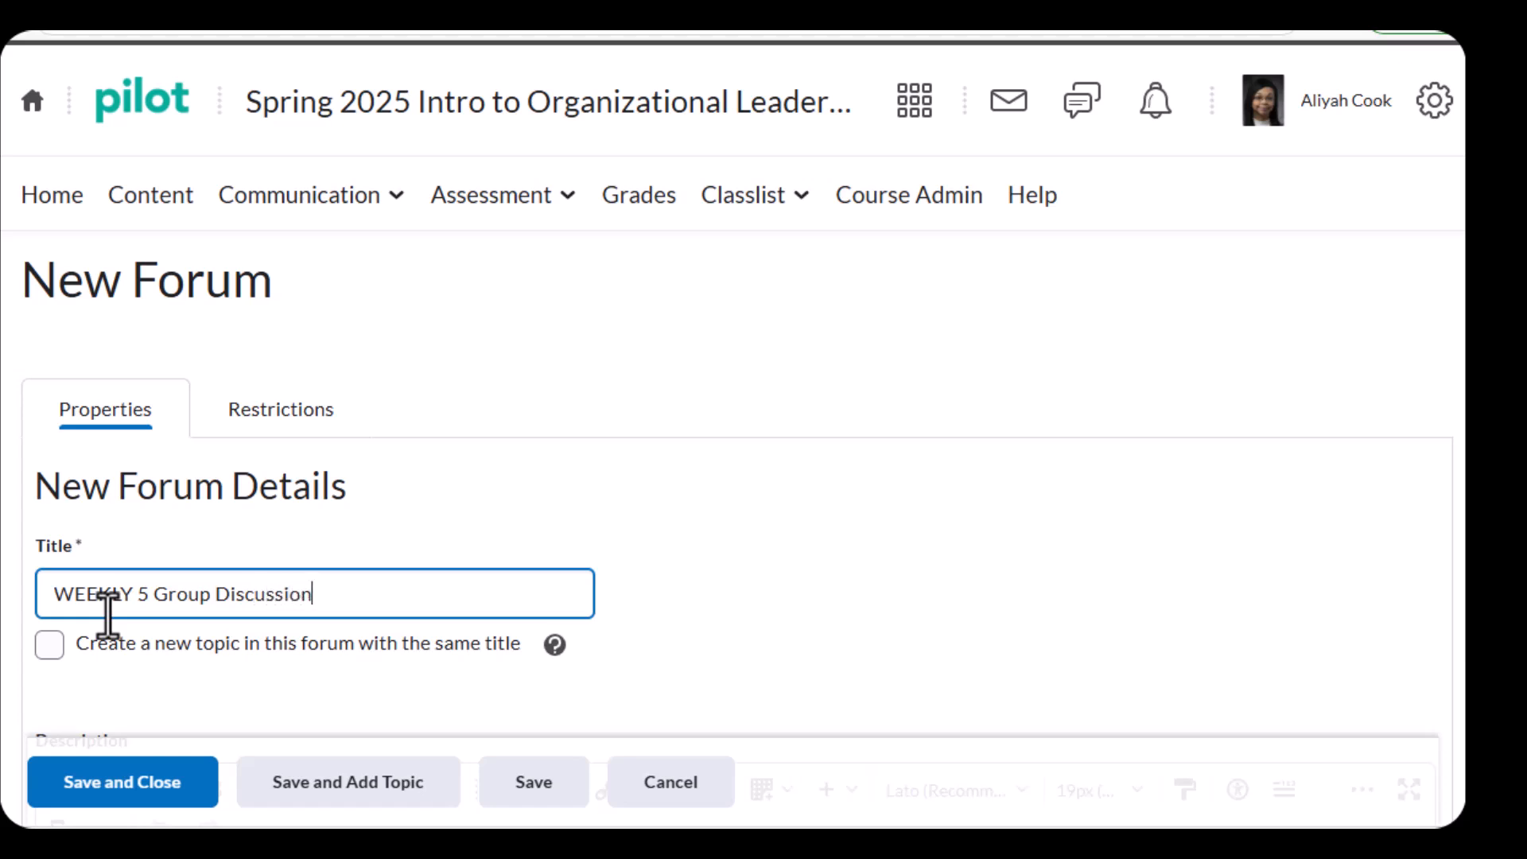
{"action": "left_click", "coordinate": [129, 799]}
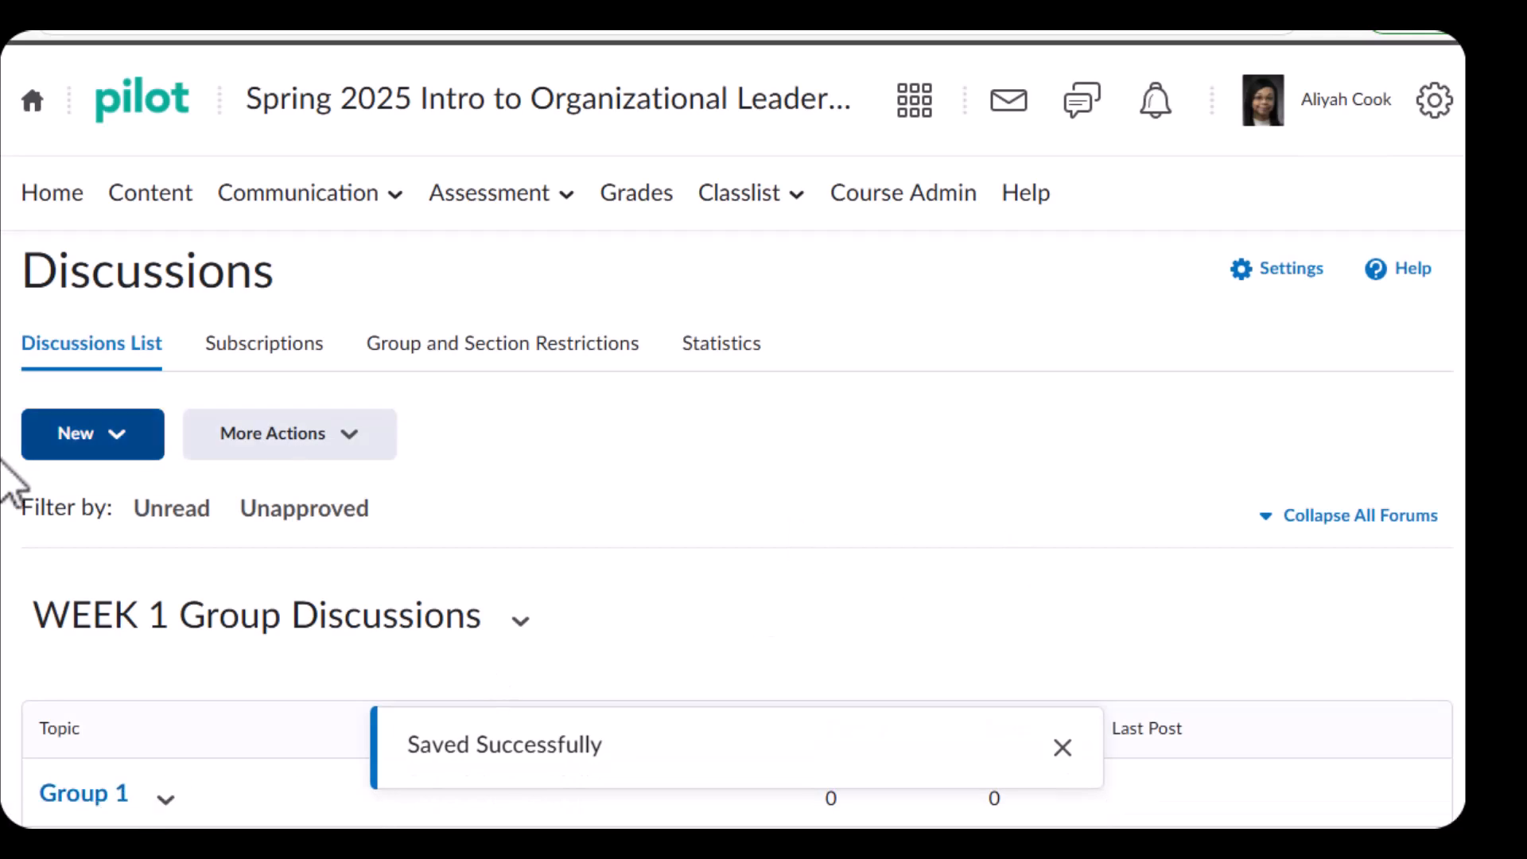
Start a new discussion topic and replace its default title with "Group 5".
{"action": "left_click", "coordinate": [100, 449]}
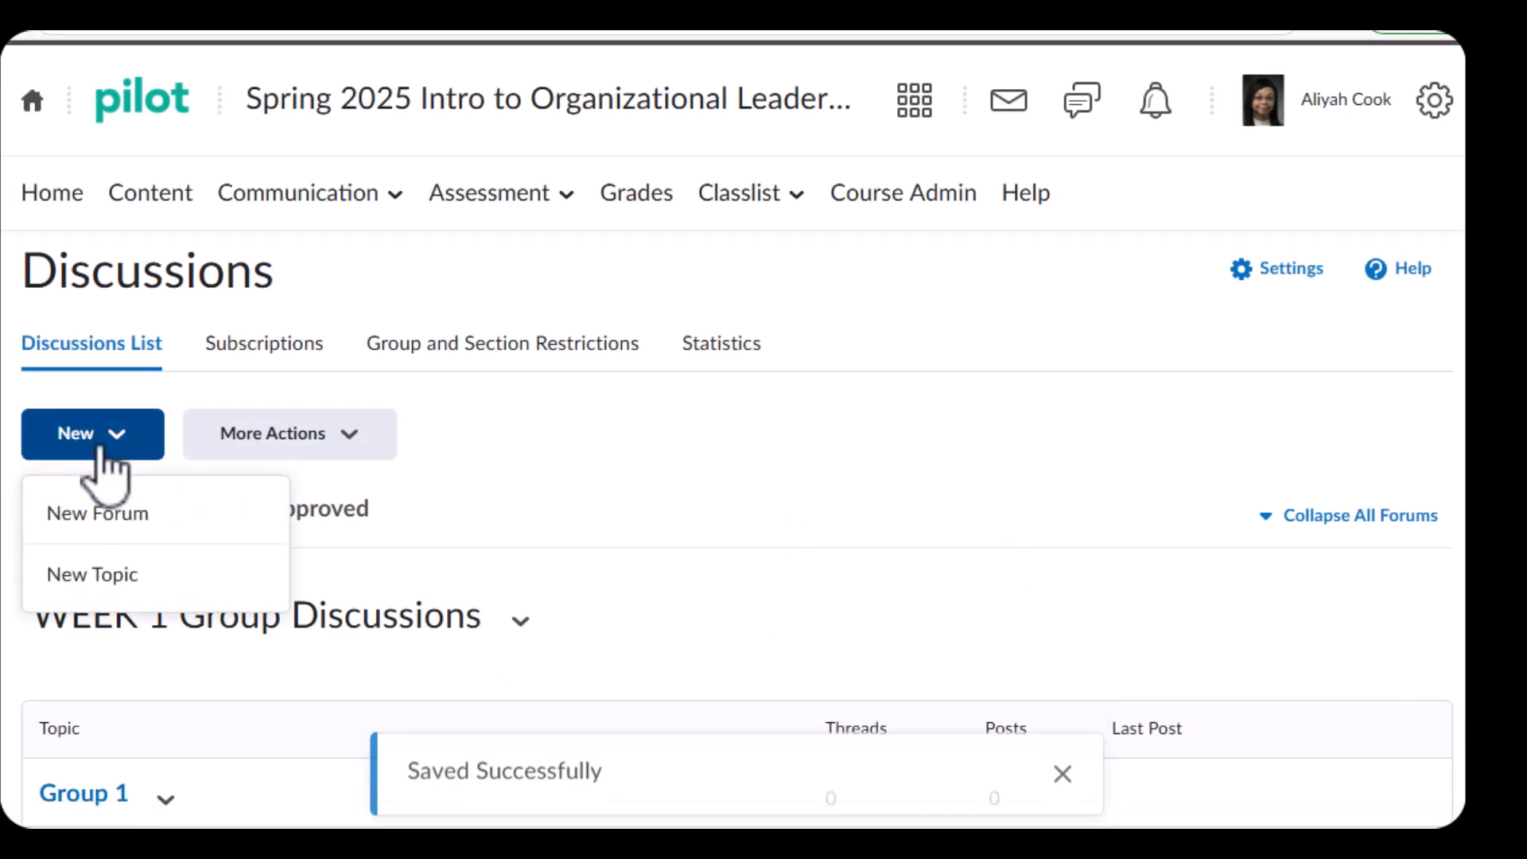
{"action": "left_click", "coordinate": [101, 586]}
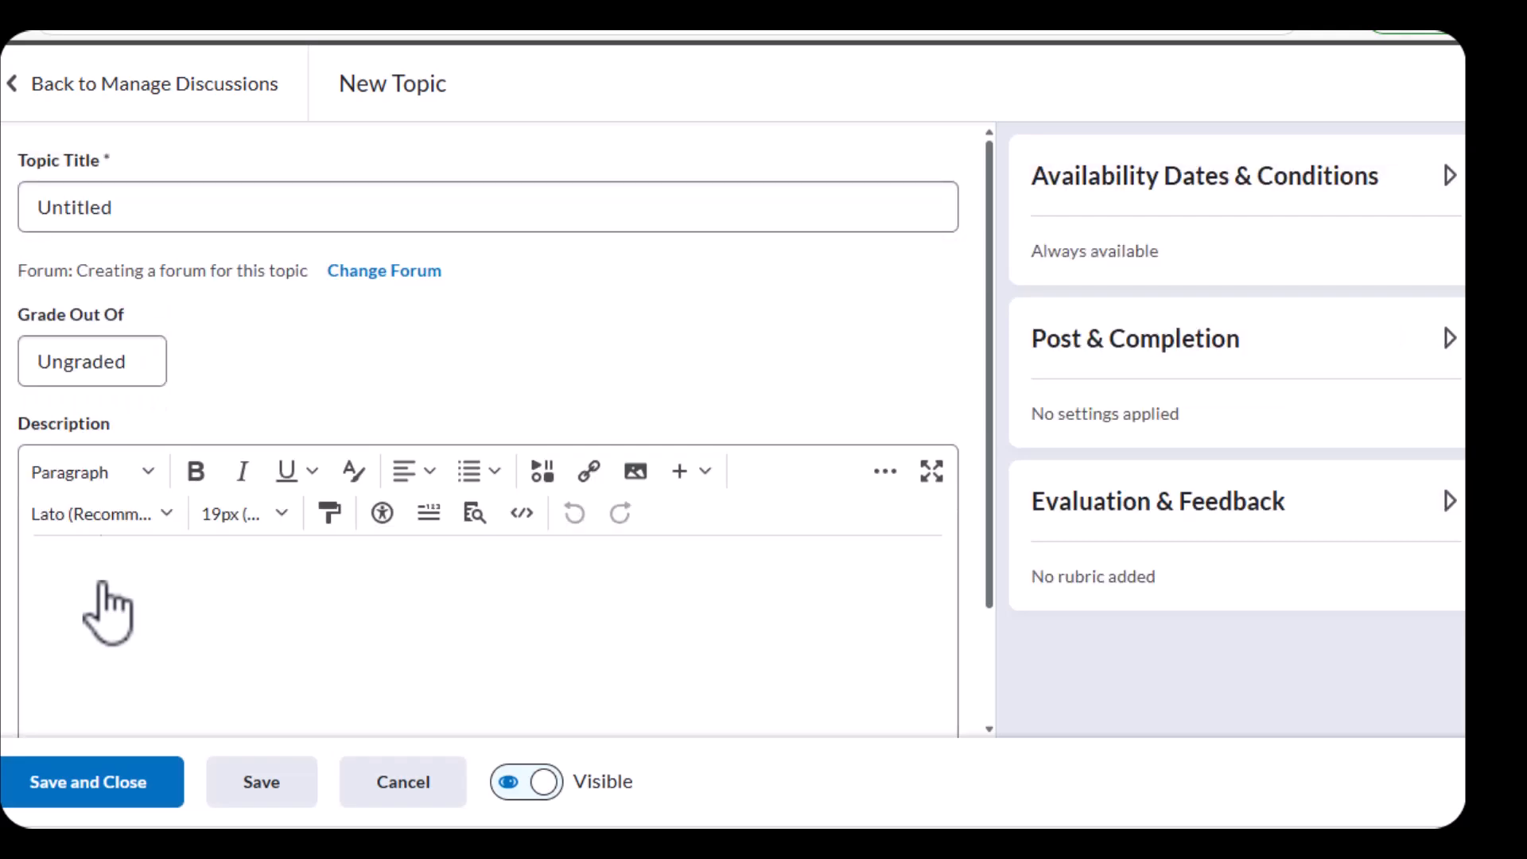
{"action": "left_click", "coordinate": [106, 209]}
{"action": "left_click_drag", "start_coordinate": [105, 208], "coordinate": [3, 226]}
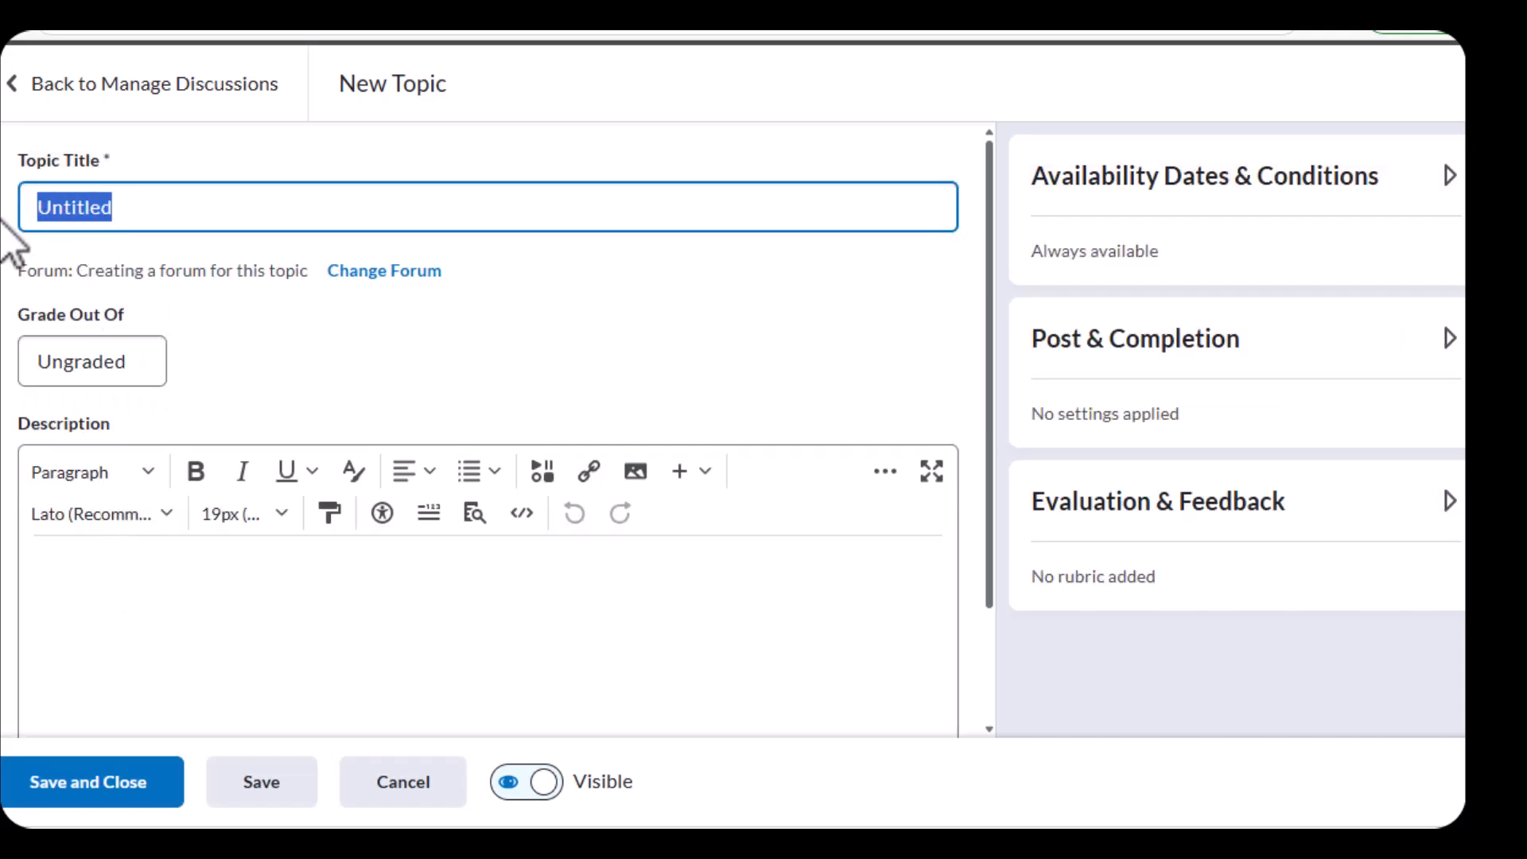
{"action": "key", "text": "BackSpace"}
{"action": "type", "text": "Group 5"}
{"action": "left_click", "coordinate": [2, 248]}
Assign the Group 5 topic to the existing forum "WEEKLY 5 Group Discussion", then save and close the topic.
{"action": "left_click", "coordinate": [403, 272]}
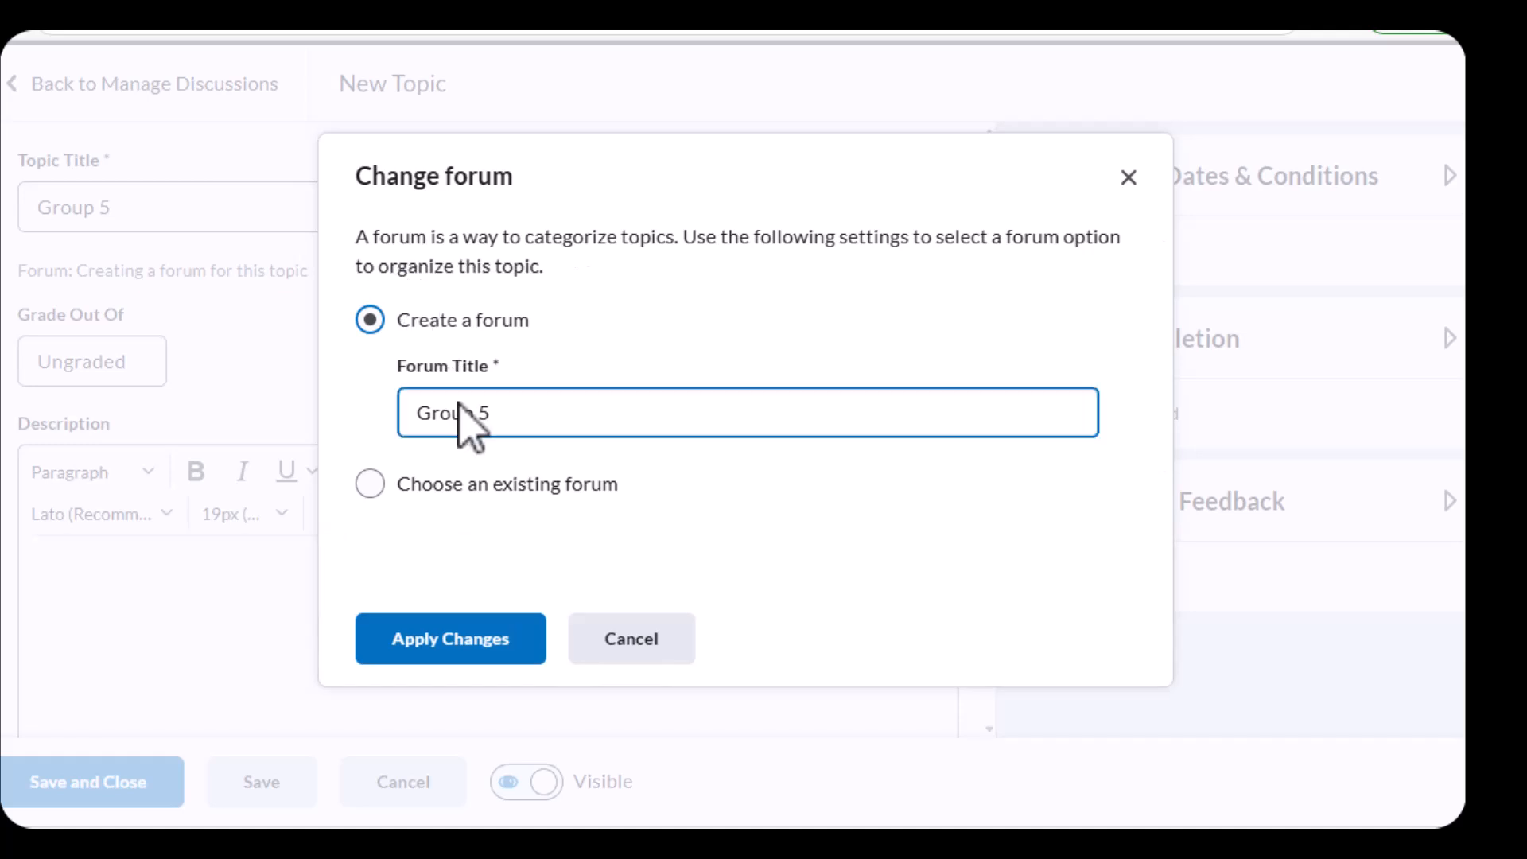
{"action": "left_click", "coordinate": [398, 487]}
{"action": "left_click", "coordinate": [535, 429]}
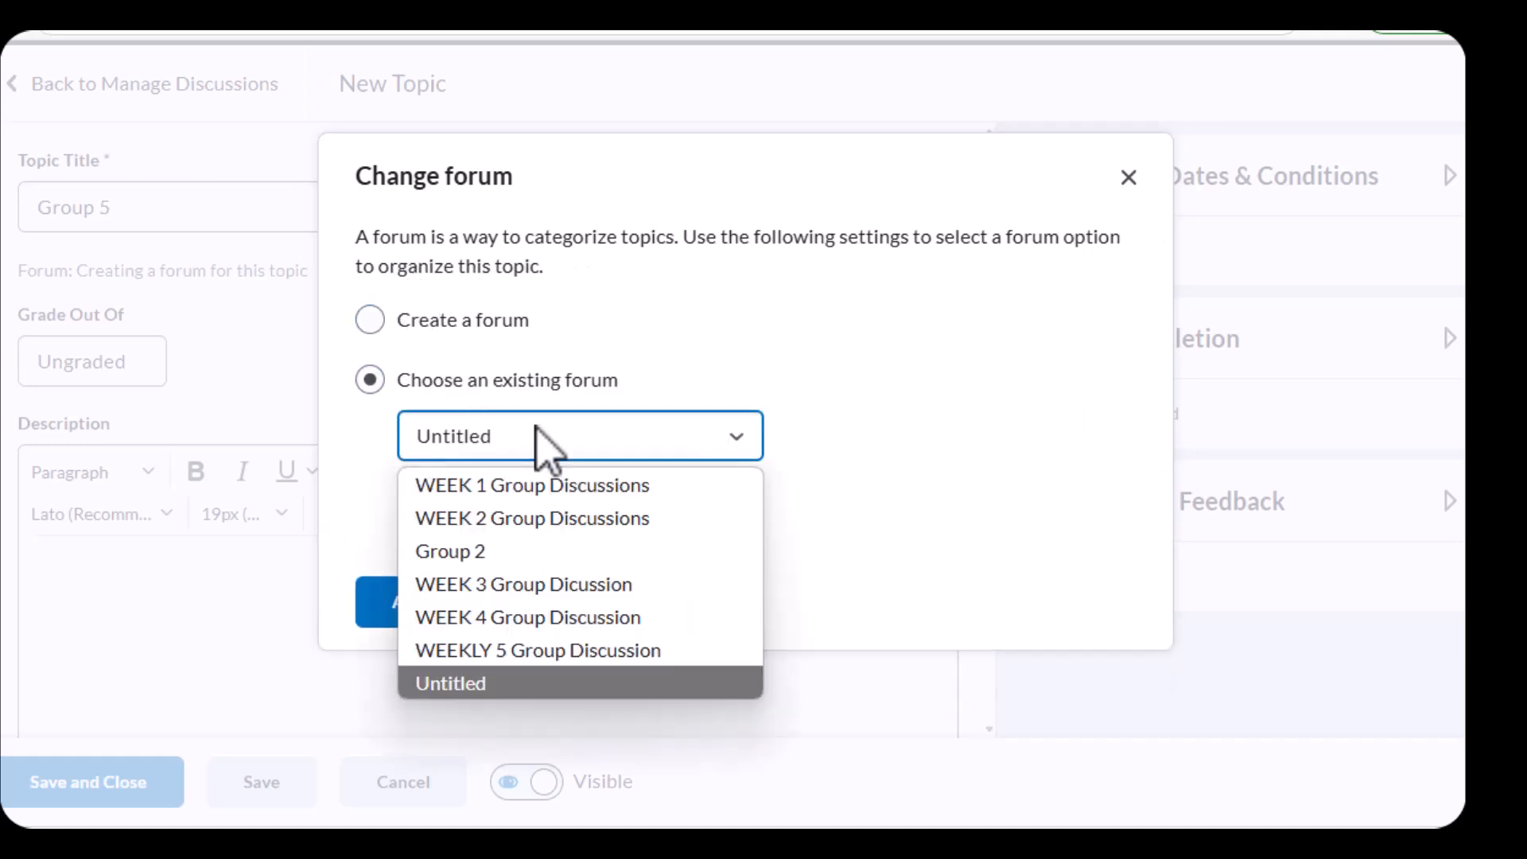
{"action": "left_click", "coordinate": [470, 650]}
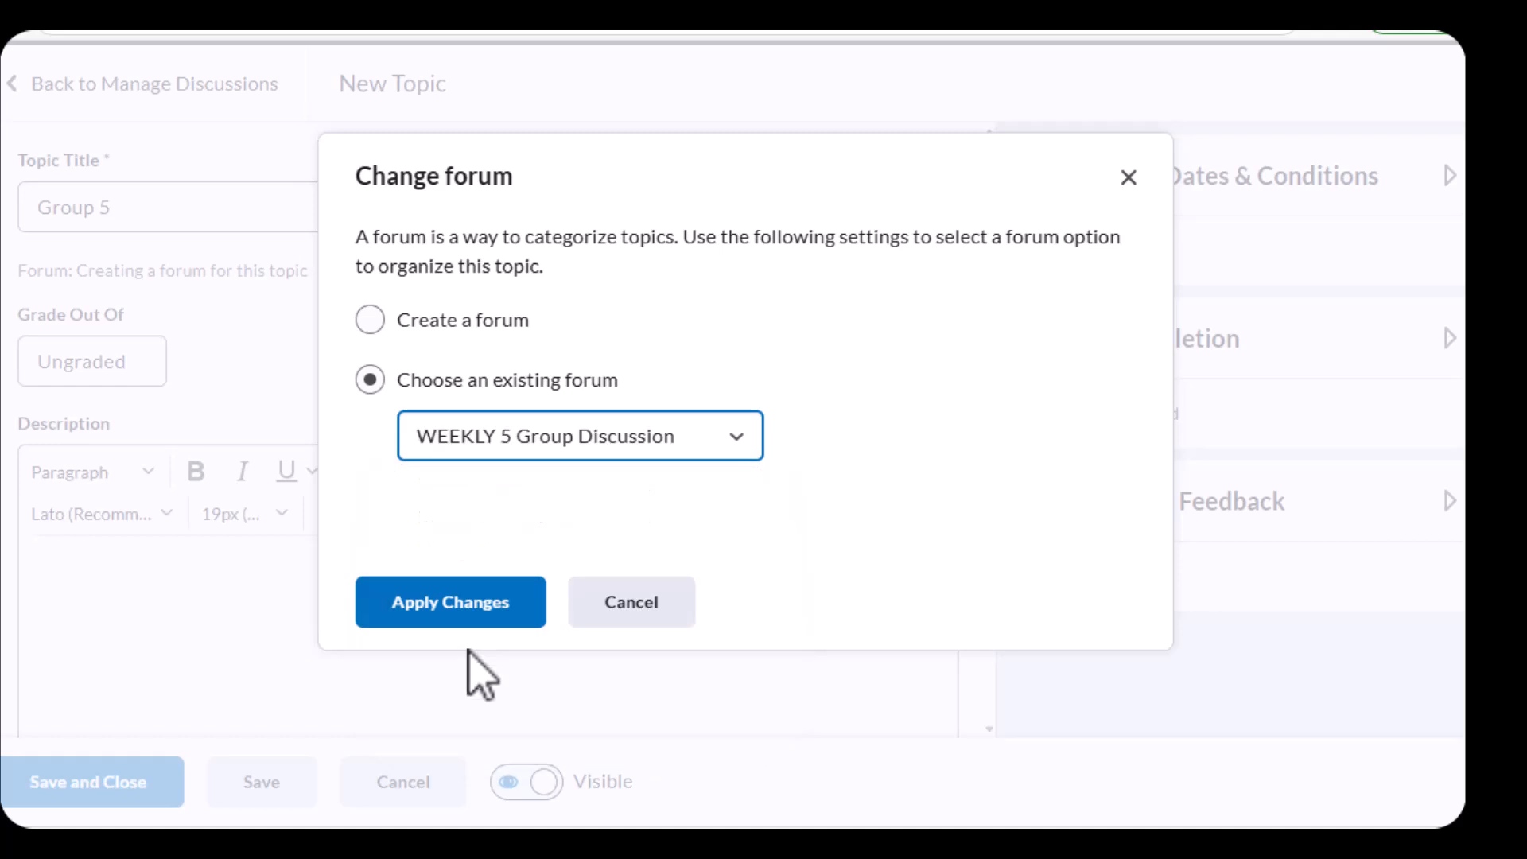
{"action": "left_click", "coordinate": [448, 603]}
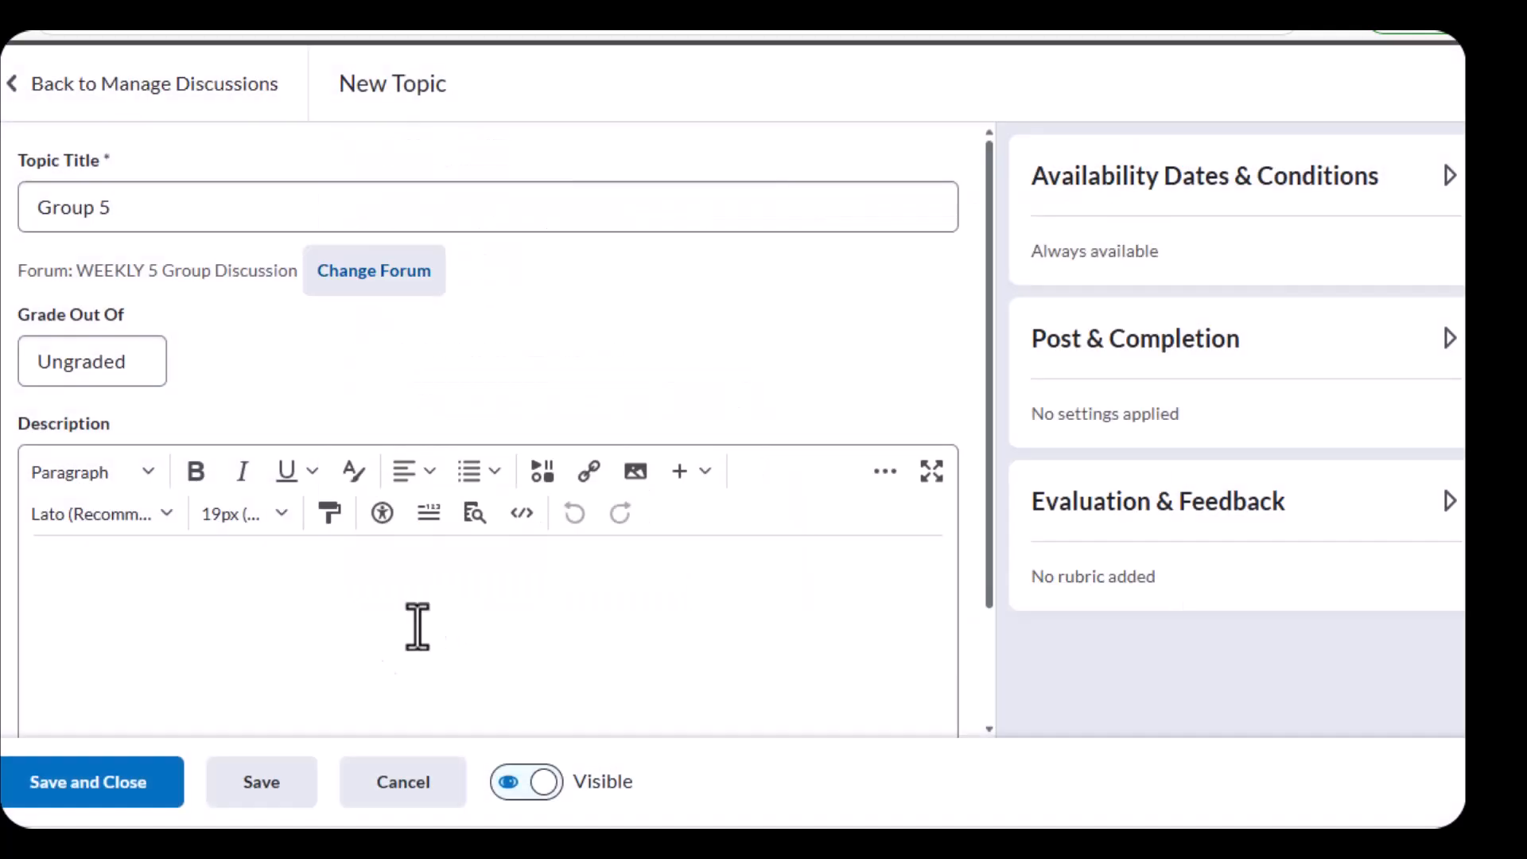
{"action": "left_click", "coordinate": [117, 786]}
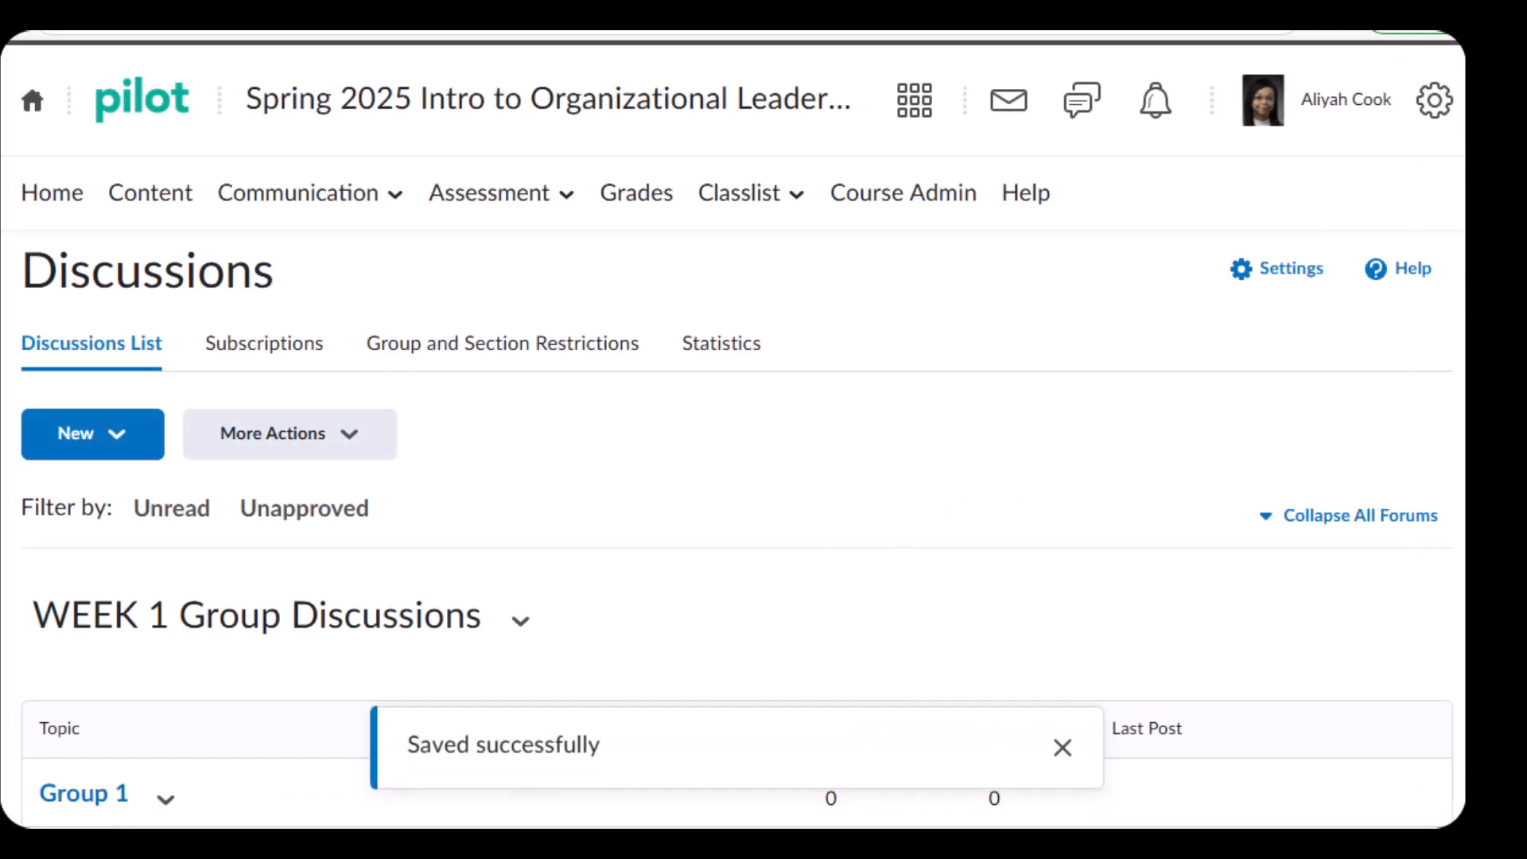
Review the discussions list to check the weekly forums and the group topics placed under them.
{"action": "scroll", "coordinate": [736, 430], "scroll_direction": "down", "scroll_amount": 6}
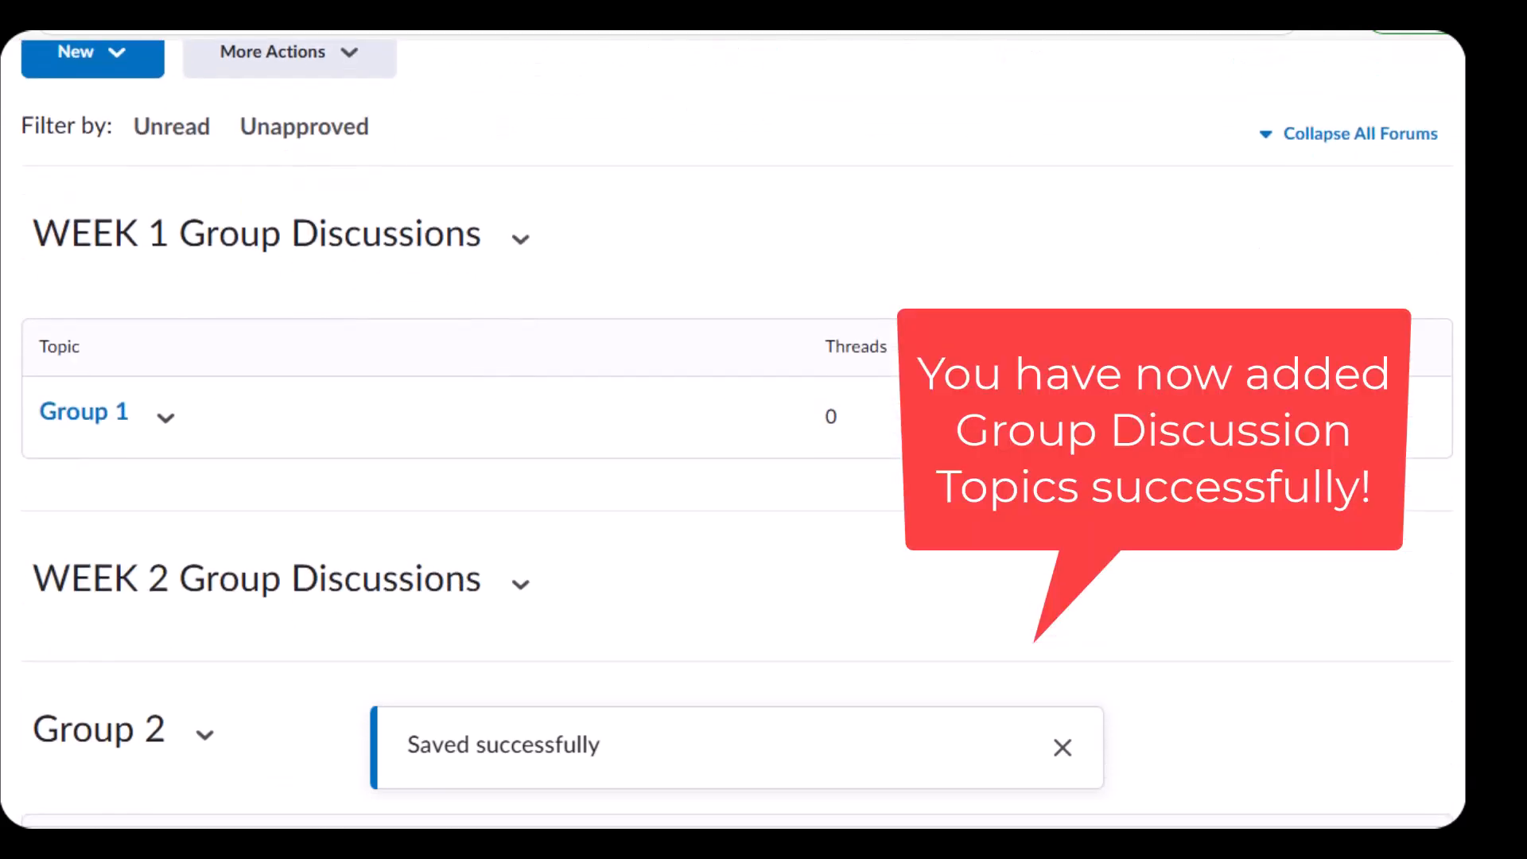
{"action": "scroll", "coordinate": [736, 430], "scroll_direction": "down", "scroll_amount": 3}
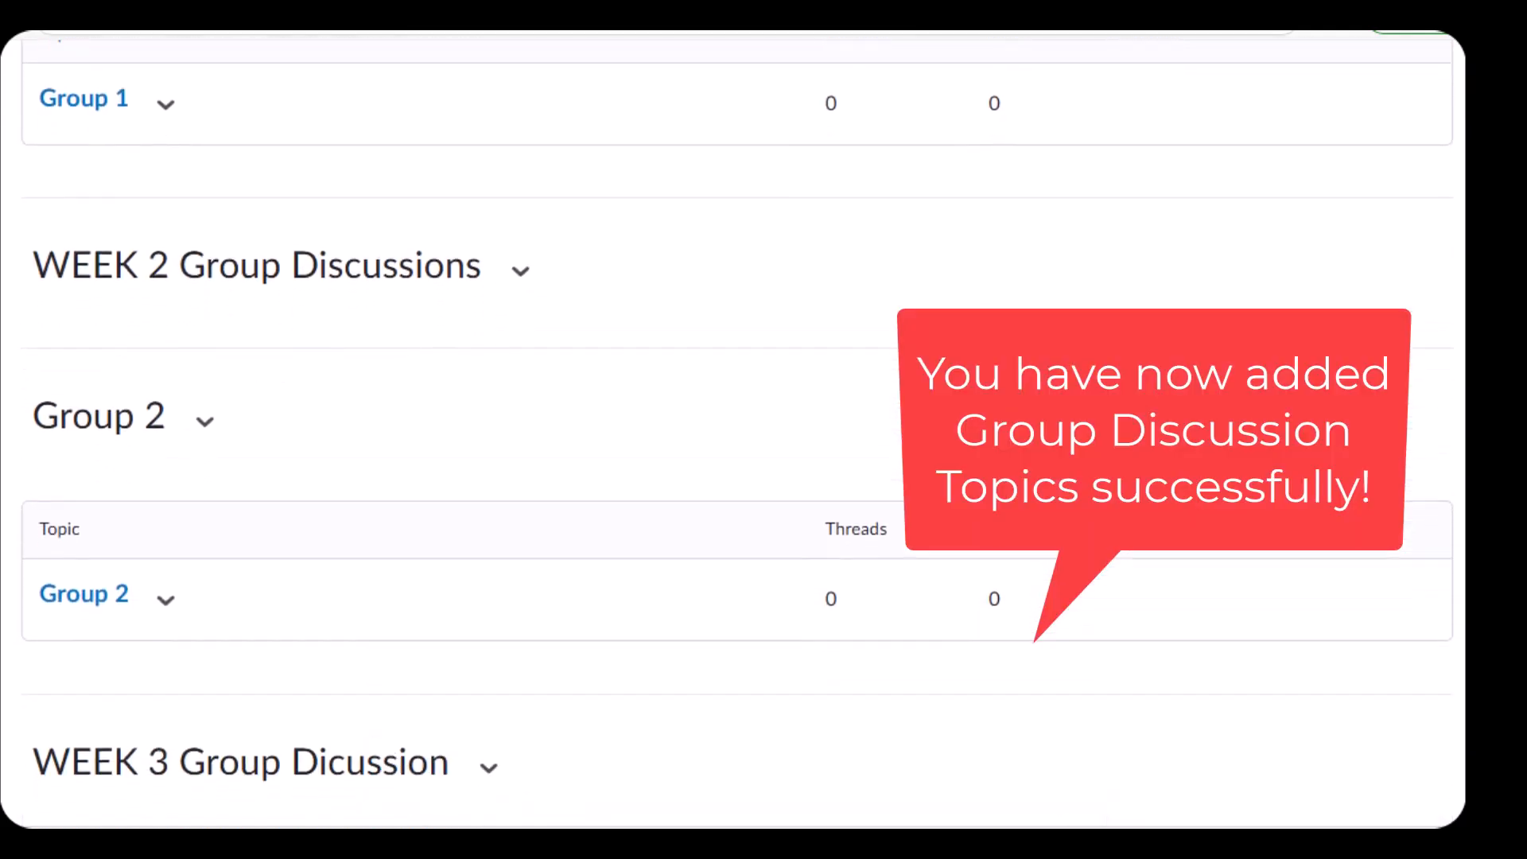
{"action": "scroll", "coordinate": [736, 429], "scroll_direction": "down", "scroll_amount": 8}
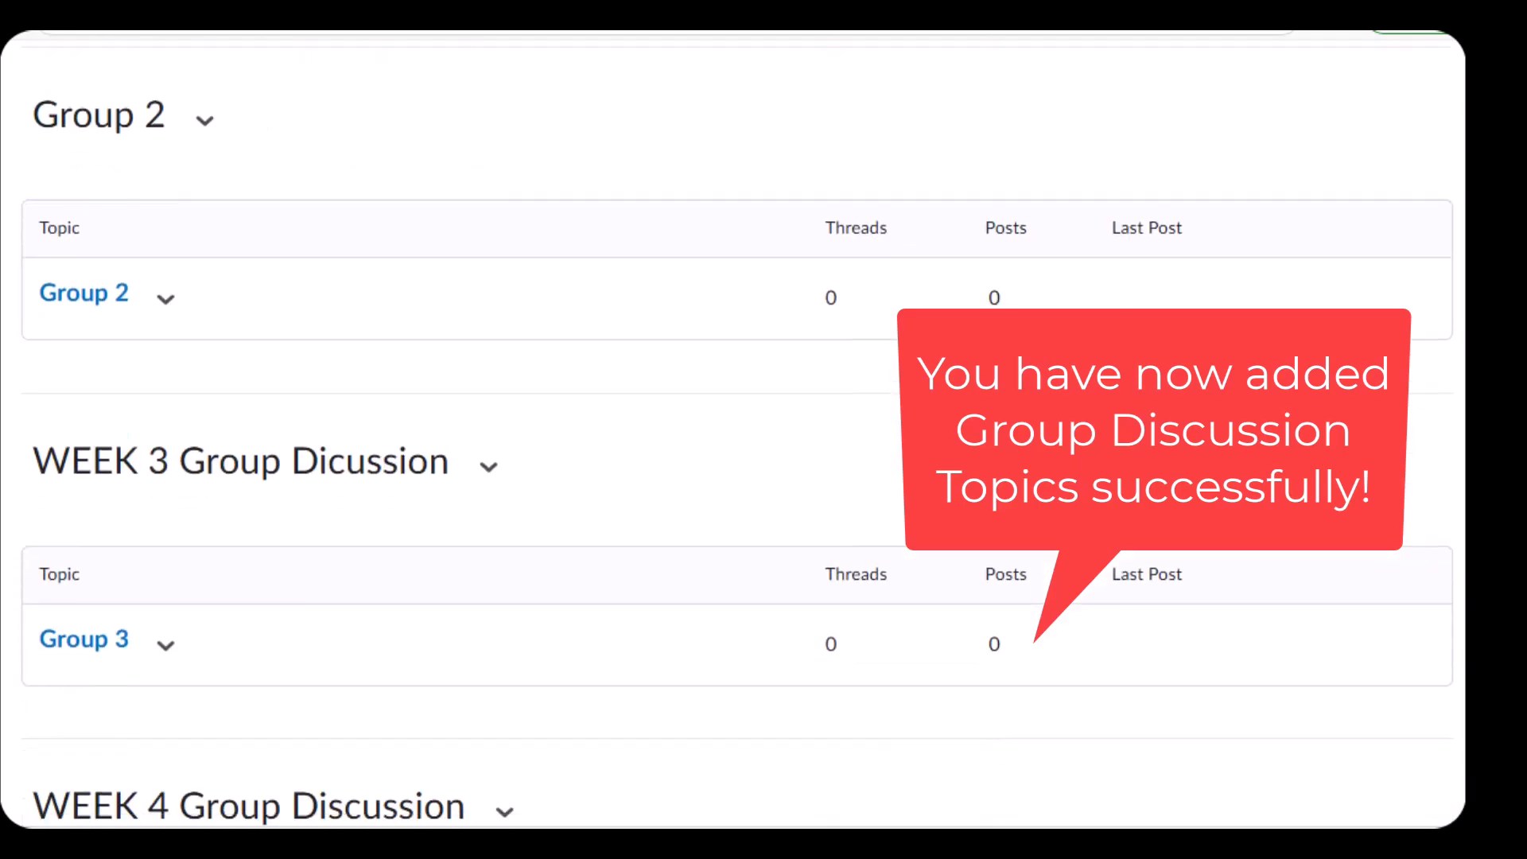
{"action": "scroll", "coordinate": [1253, 569], "scroll_direction": "down", "scroll_amount": 4}
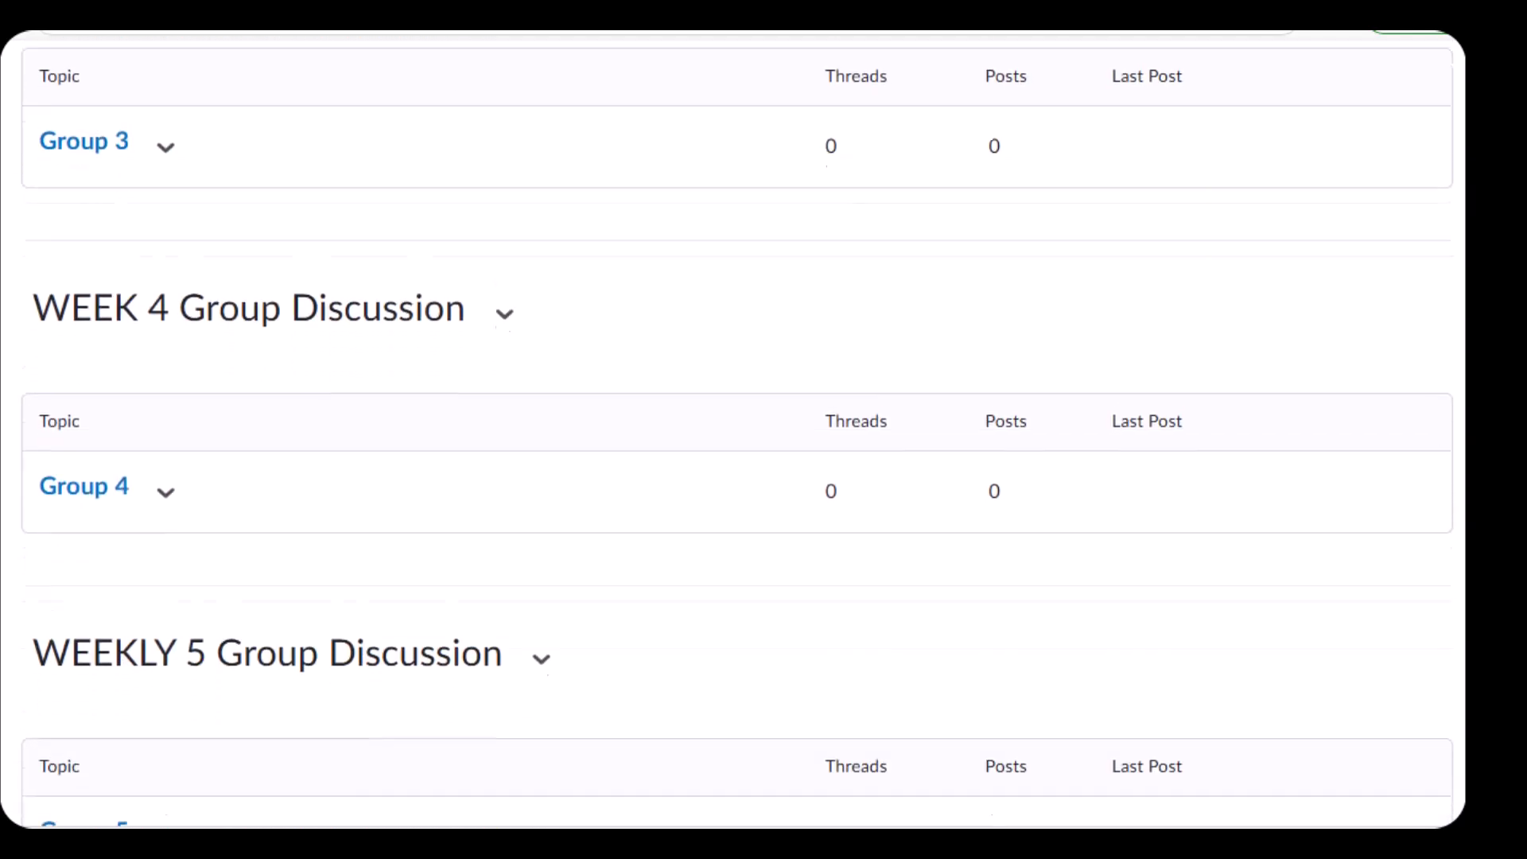